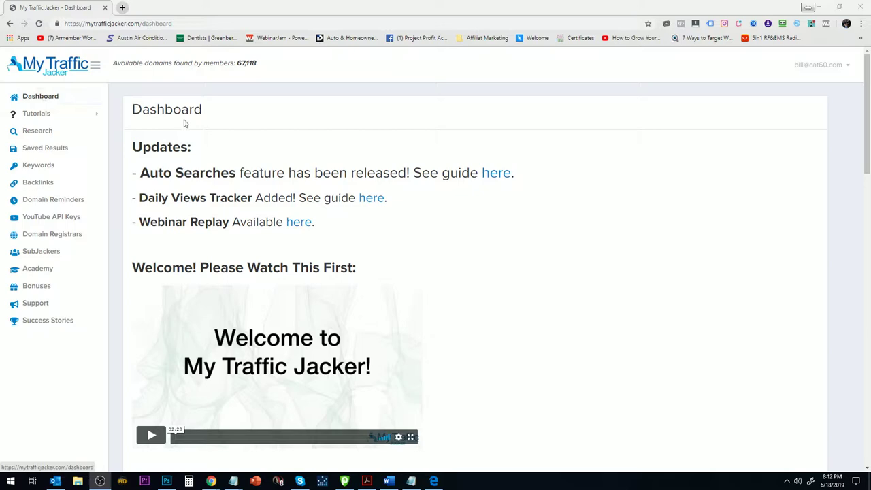
Scroll the Dashboard to the '2.) Setup Your GoDaddy API Key' section.
scroll(225, 217, down, 3)
scroll(223, 217, down, 4)
scroll(221, 216, down, 5)
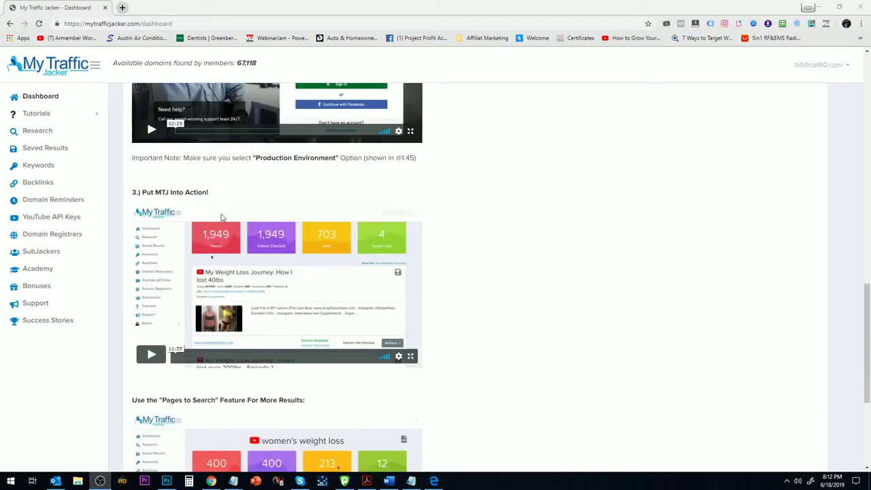
scroll(217, 215, down, 3)
scroll(212, 213, down, 1)
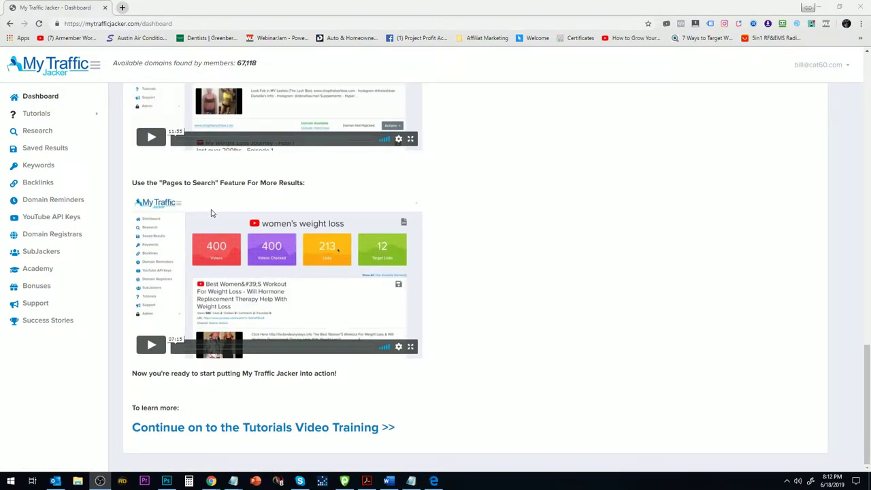
scroll(211, 213, up, 3)
scroll(211, 213, up, 3)
scroll(211, 212, up, 3)
scroll(211, 213, up, 4)
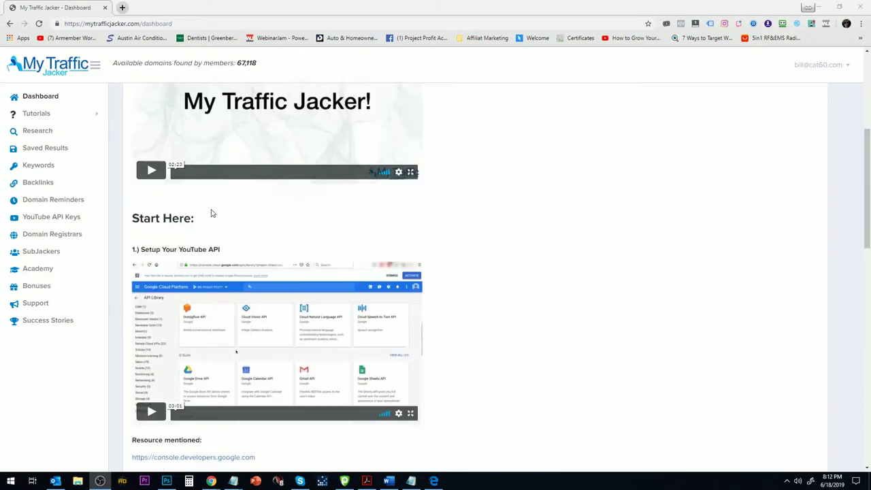
scroll(211, 213, up, 4)
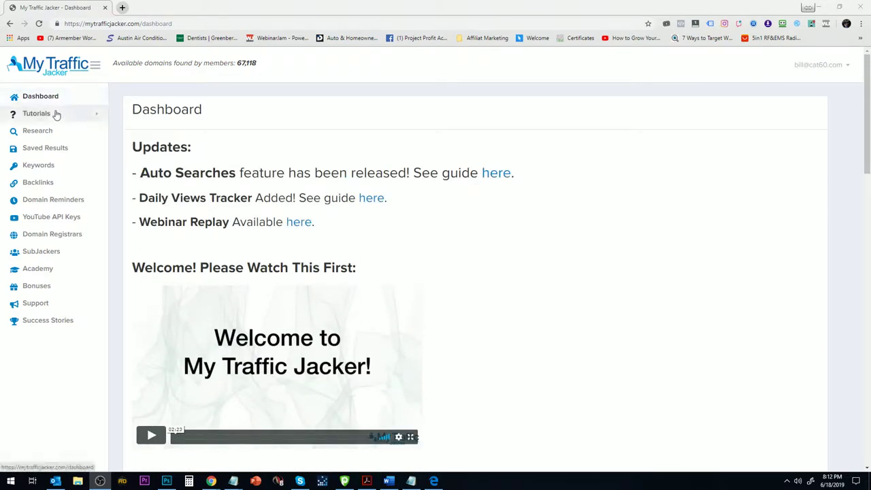
scroll(164, 208, down, 3)
scroll(174, 209, down, 3)
scroll(198, 211, down, 3)
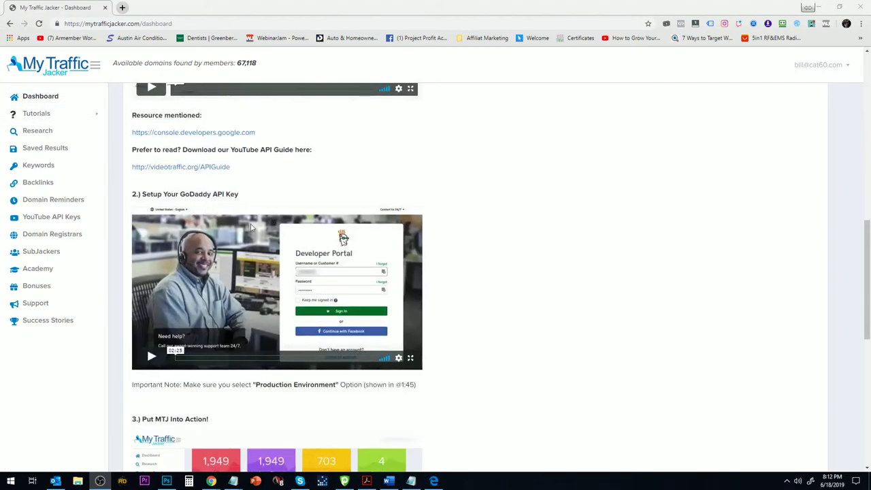
Highlight the GoDaddy API key heading, then expand the Tutorials topic list in the sidebar.
drag(239, 195, 143, 194)
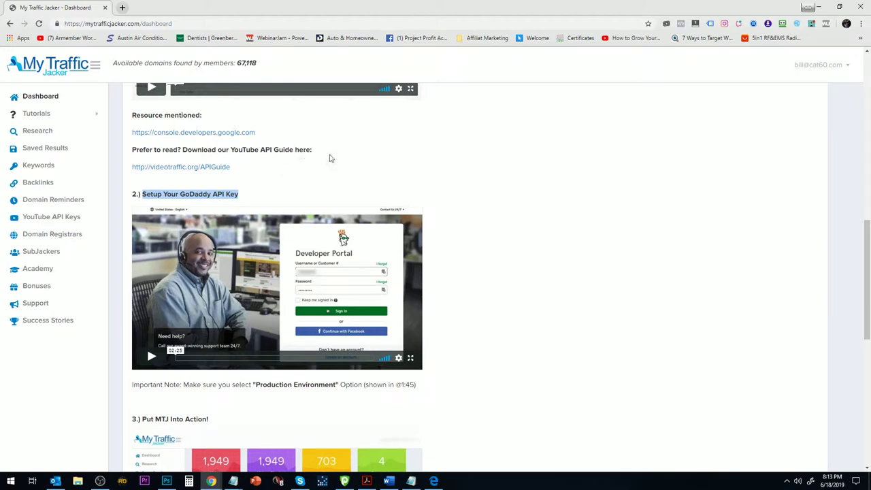
click(400, 170)
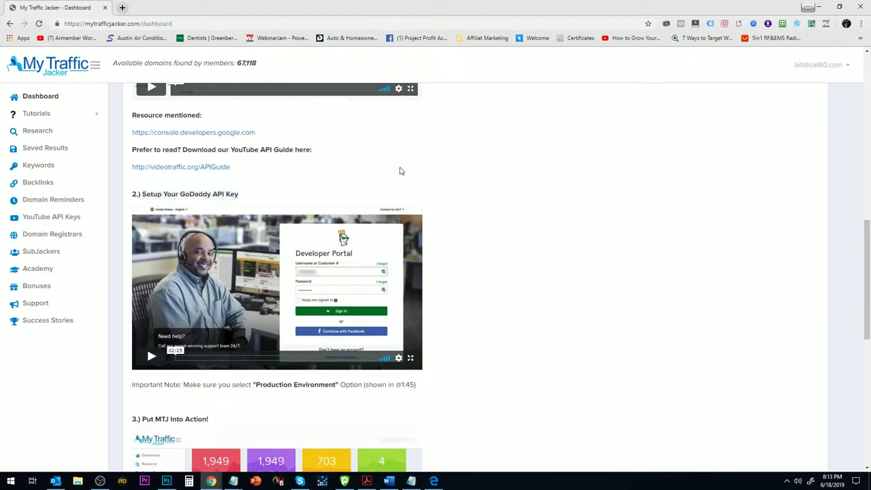
triple_click(182, 194)
click(243, 196)
triple_click(176, 194)
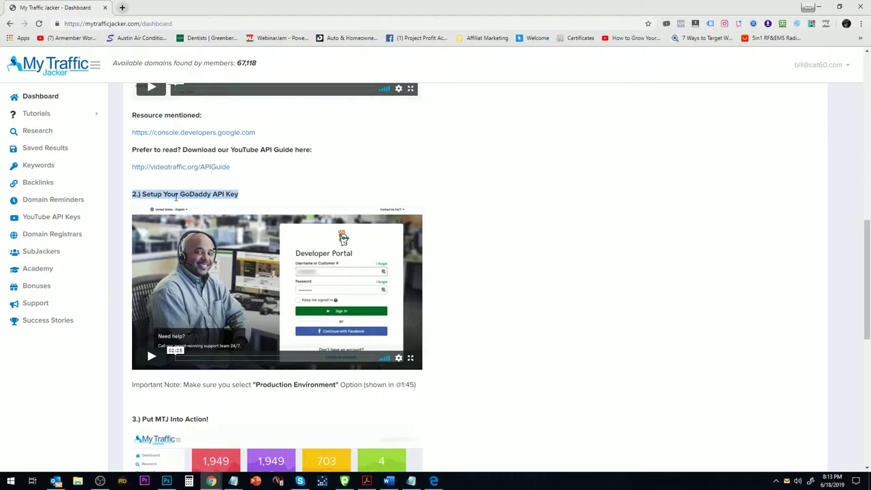
click(41, 117)
click(41, 117)
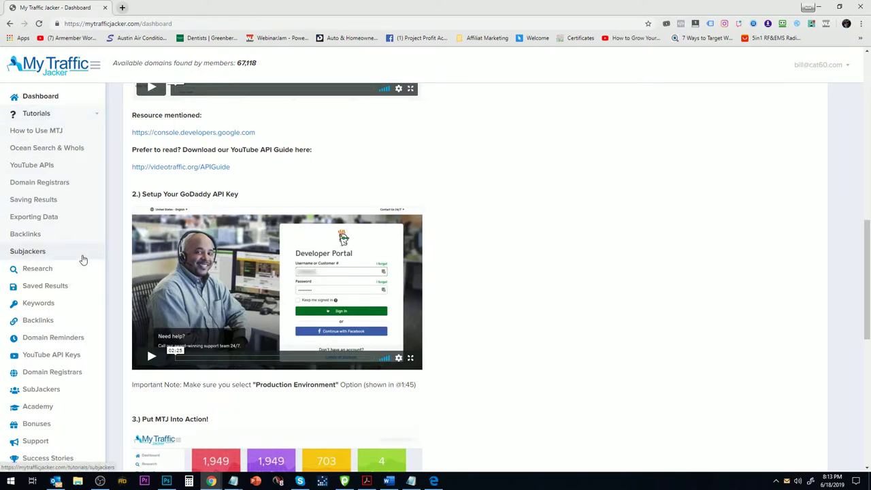
Open the Research table of 95 past searches and highlight the top 'electrician' keyword.
scroll(62, 248, down, 1)
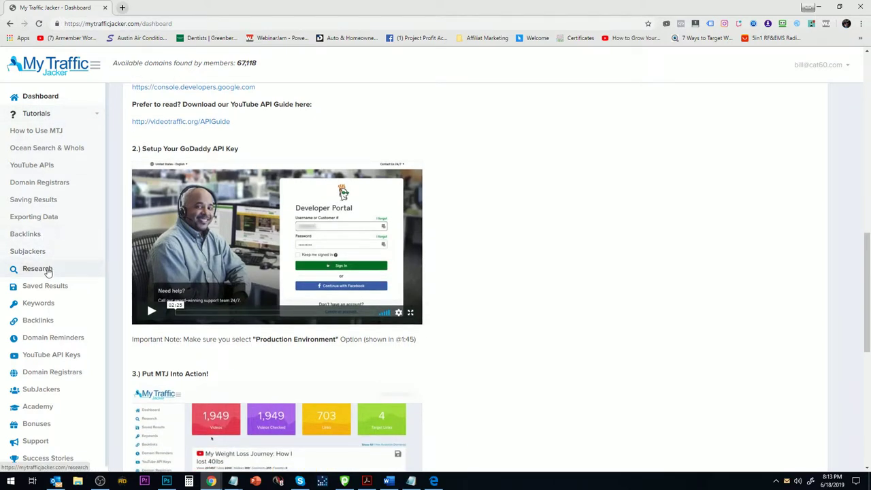
click(38, 268)
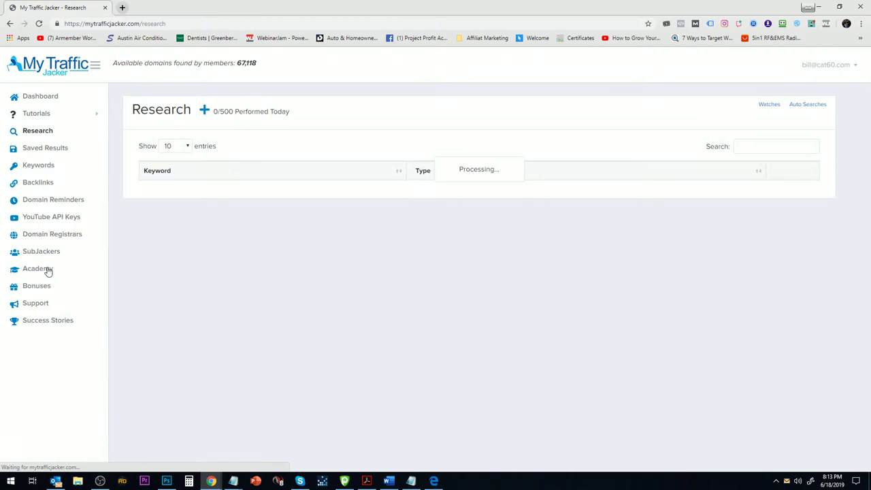
scroll(225, 195, down, 1)
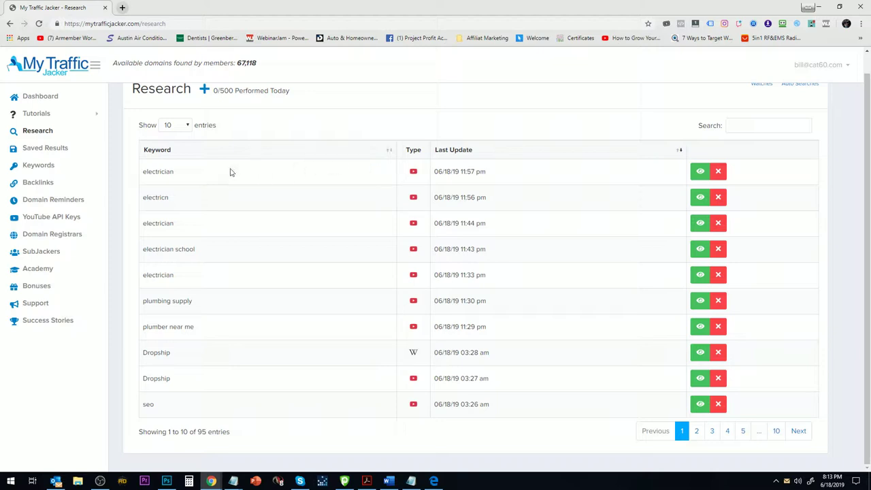
double_click(161, 171)
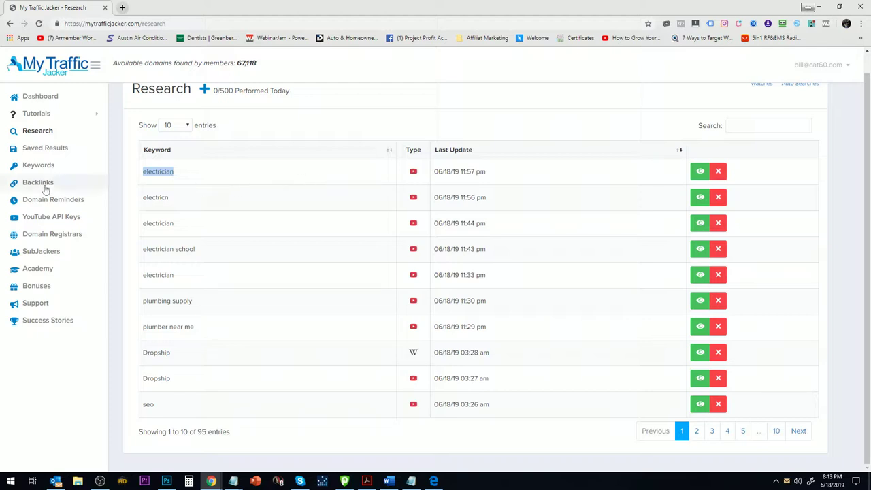
Open and reload Saved Results, then highlight the getrepins.com domain.
click(52, 149)
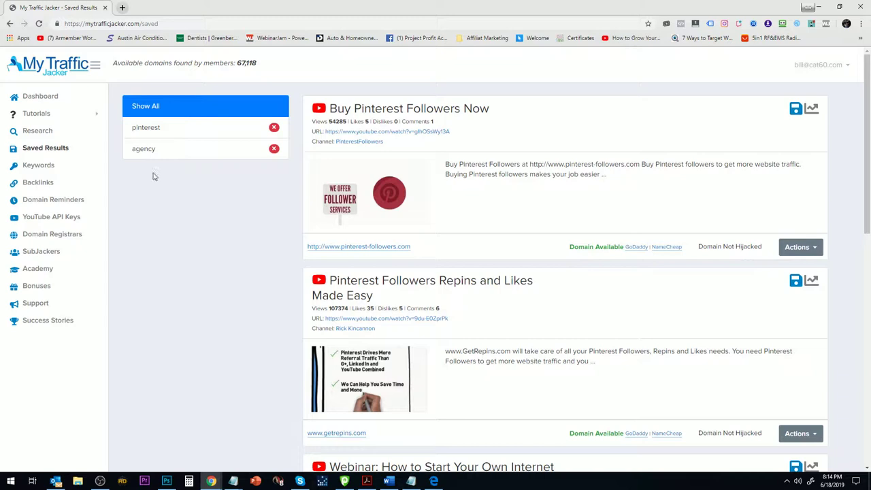
click(61, 149)
scroll(469, 275, down, 3)
scroll(502, 292, up, 2)
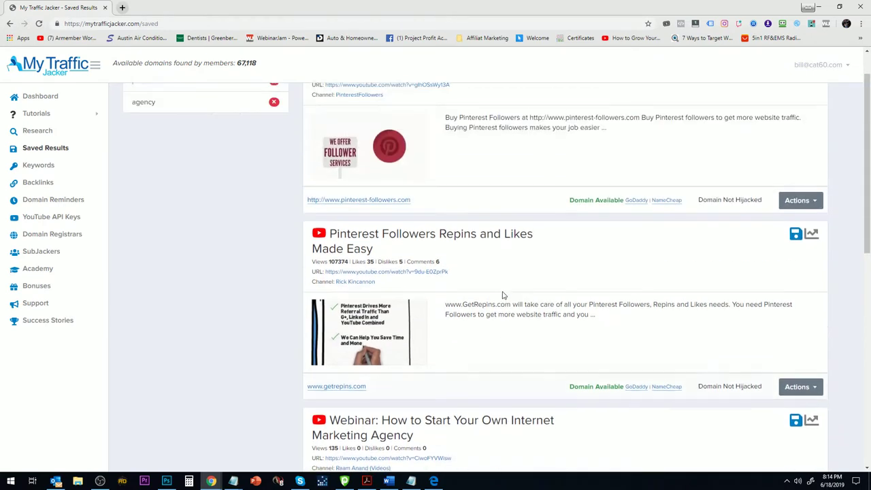
scroll(489, 291, up, 1)
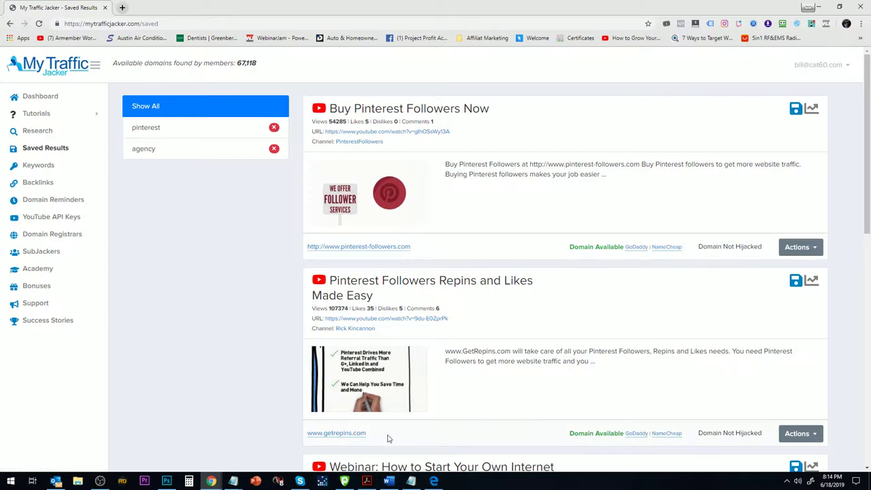
drag(387, 438, 324, 435)
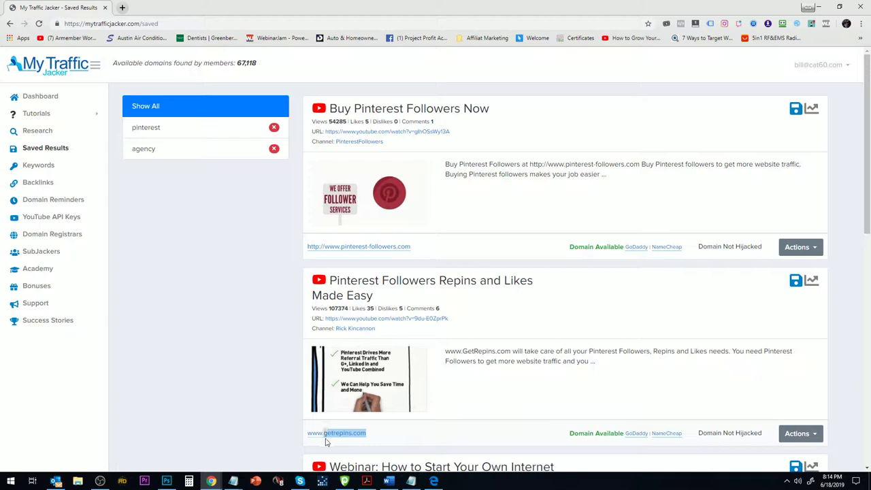
drag(385, 434, 324, 439)
Run a Keywords search for 'electrician' and review suggestions like electrician salary, jobs and apprentice.
click(53, 170)
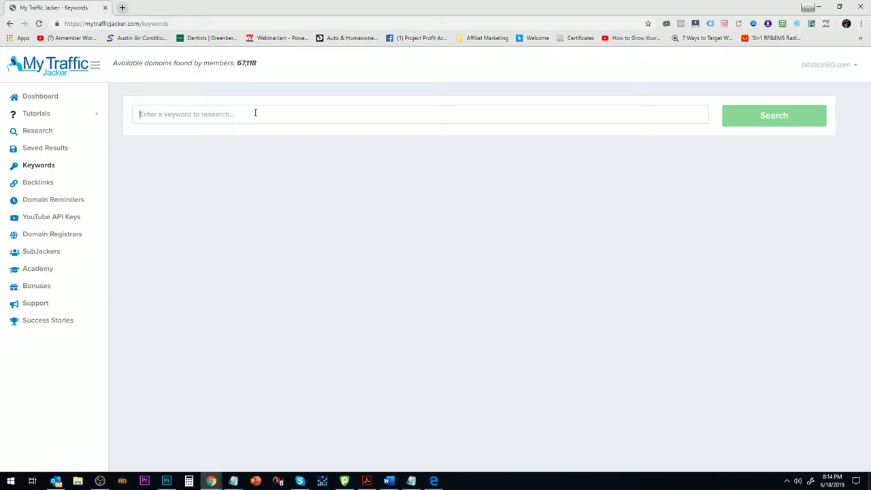
text(elcr)
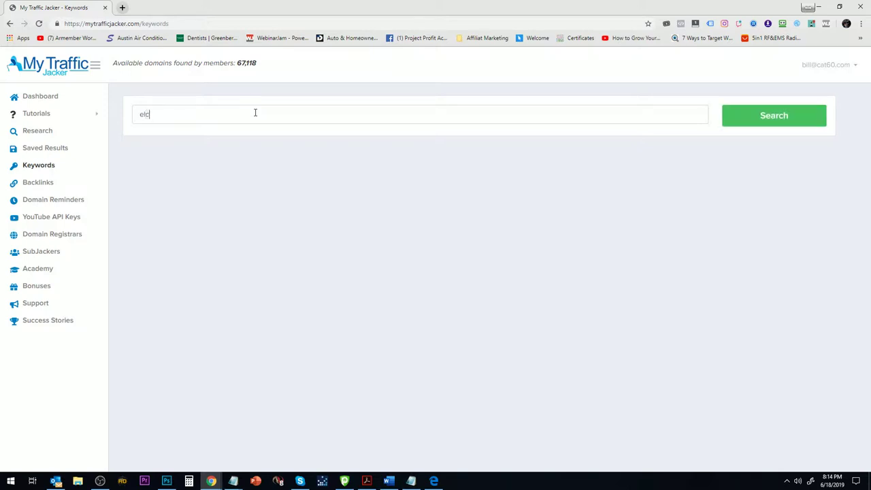
text(ician)
text(e)
key(BackSpace)
key(BackSpace)
key(BackSpace)
text(rician)
click(727, 120)
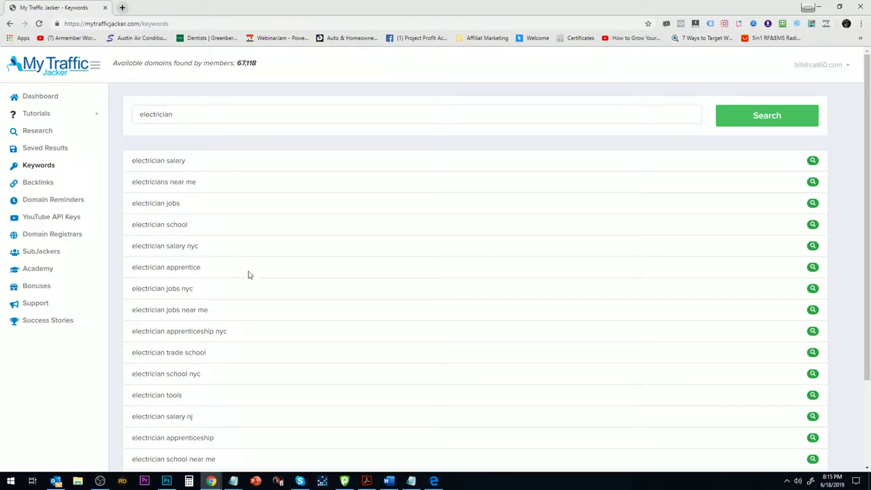
scroll(246, 204, down, 3)
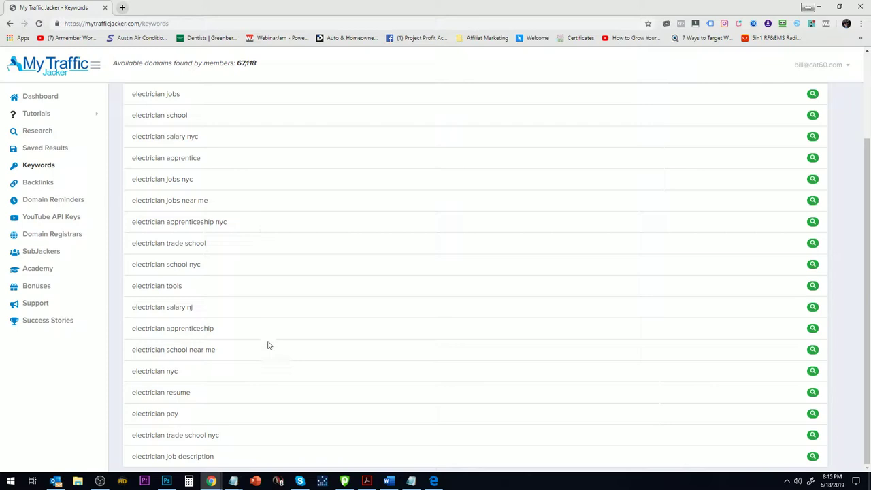
scroll(251, 445, up, 3)
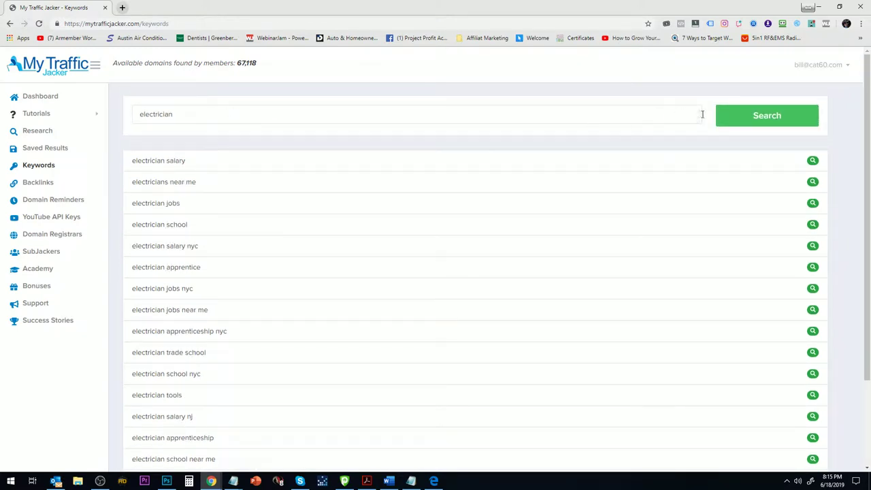
Start a research from 'electrician salary', trimming the keyword to 'electrician' and keeping YouTube as type.
click(812, 163)
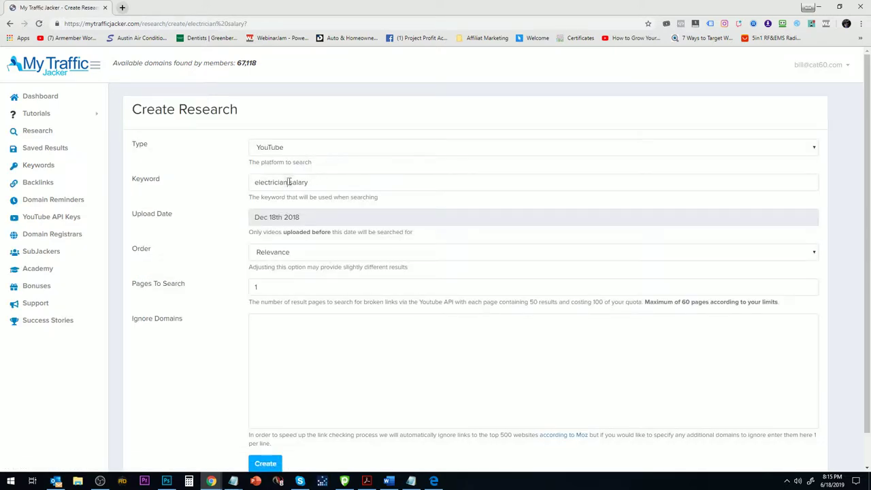
drag(289, 182, 449, 196)
key(BackSpace)
click(294, 148)
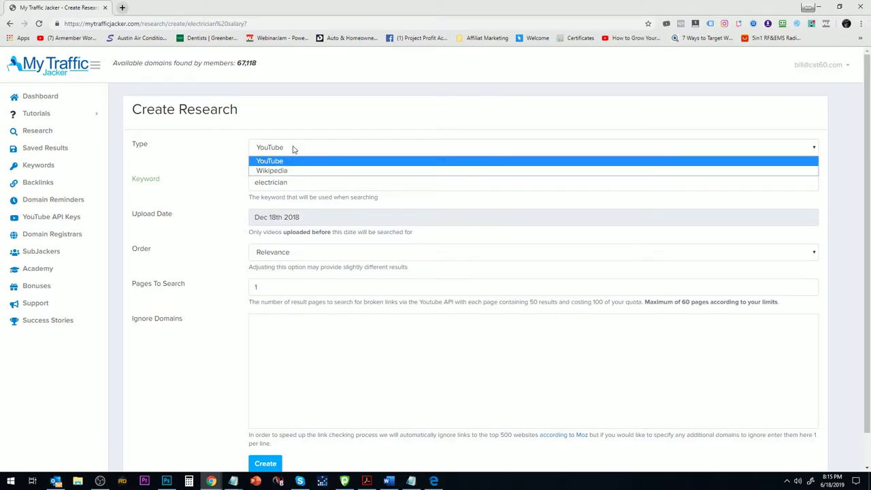
click(294, 148)
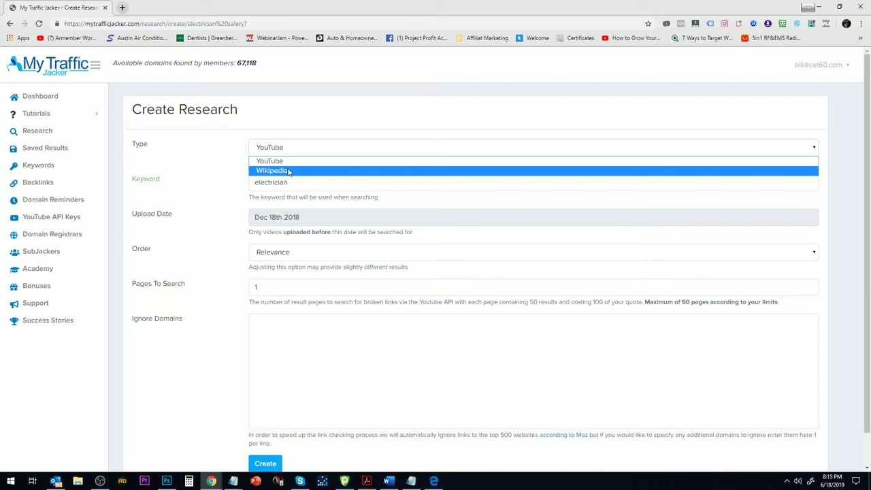
click(211, 154)
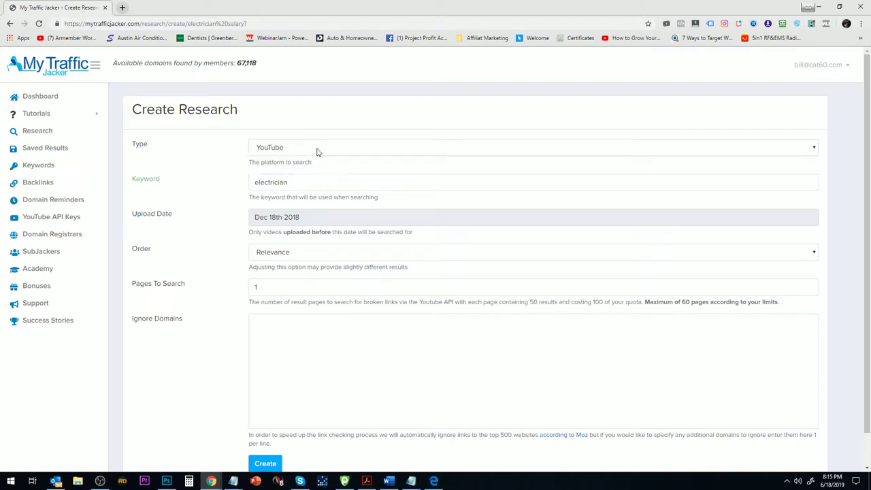
double_click(297, 182)
Keep Relevance order, set Pages To Search to 10, and create the research.
click(302, 255)
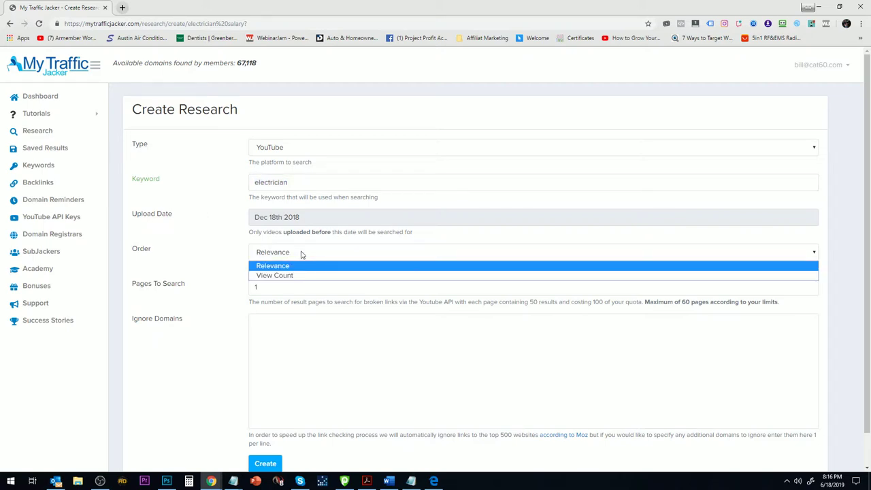
click(302, 255)
click(302, 256)
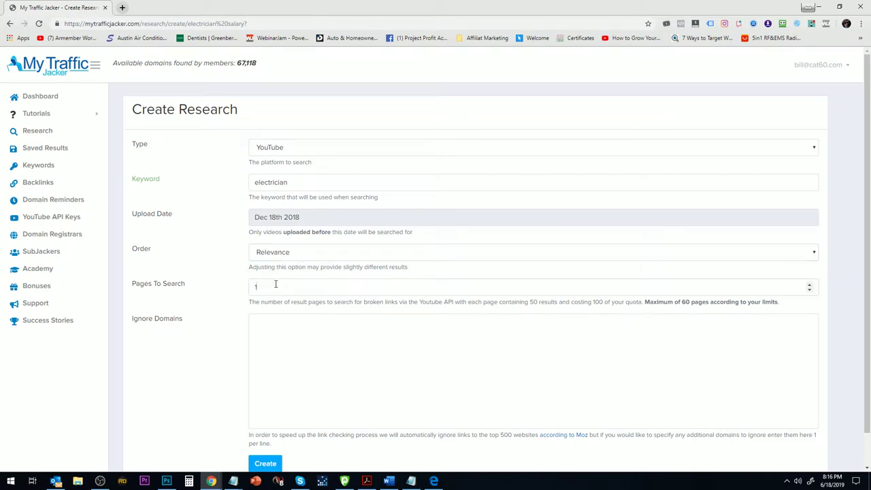
text(0)
click(273, 286)
click(551, 291)
drag(678, 302, 782, 307)
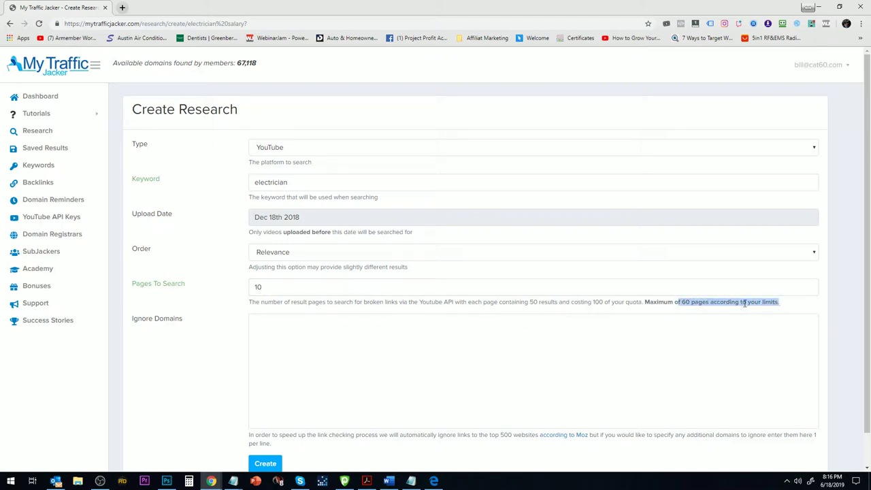
click(723, 300)
scroll(298, 408, down, 1)
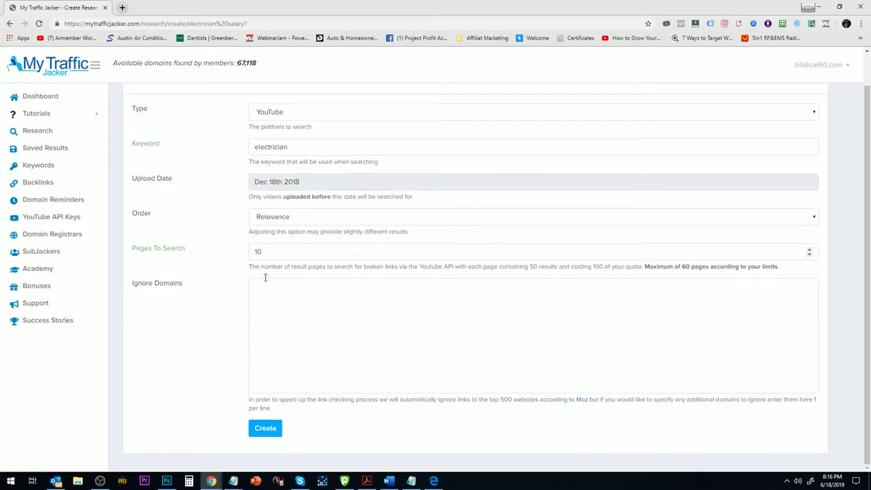
click(271, 428)
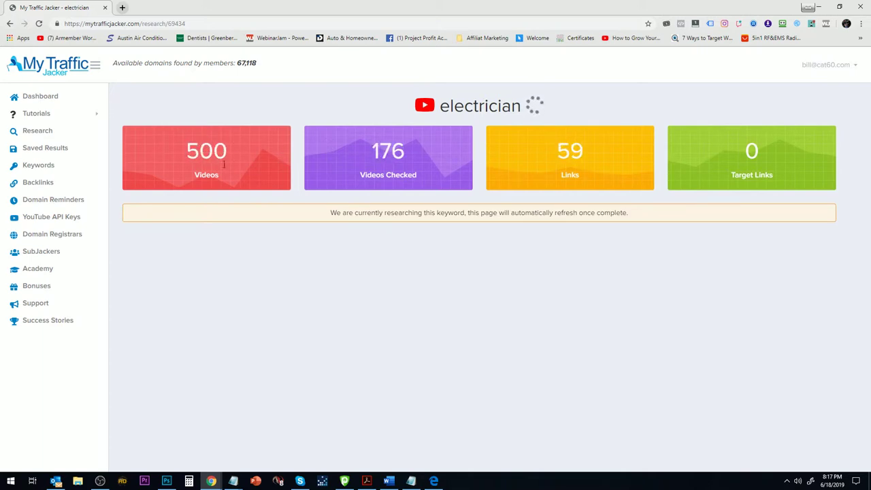
Highlight the 500 videos checked and 2 target links counters as the research runs.
drag(229, 149, 185, 153)
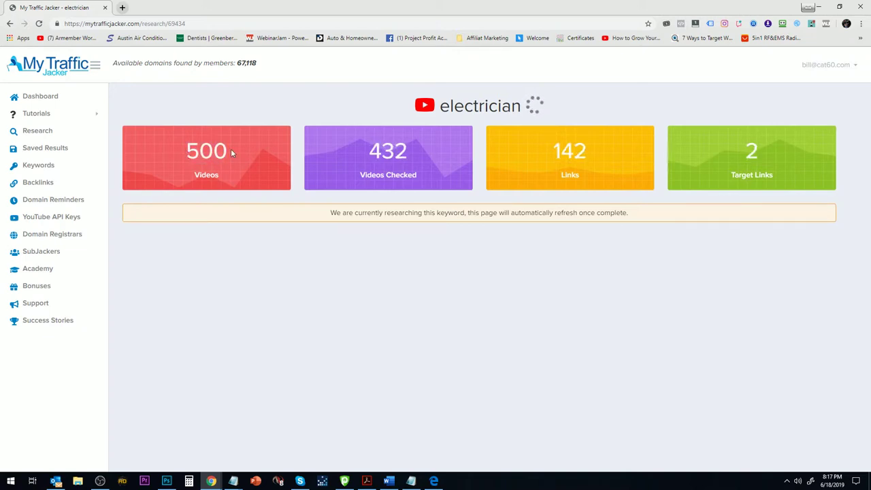
drag(231, 149, 186, 153)
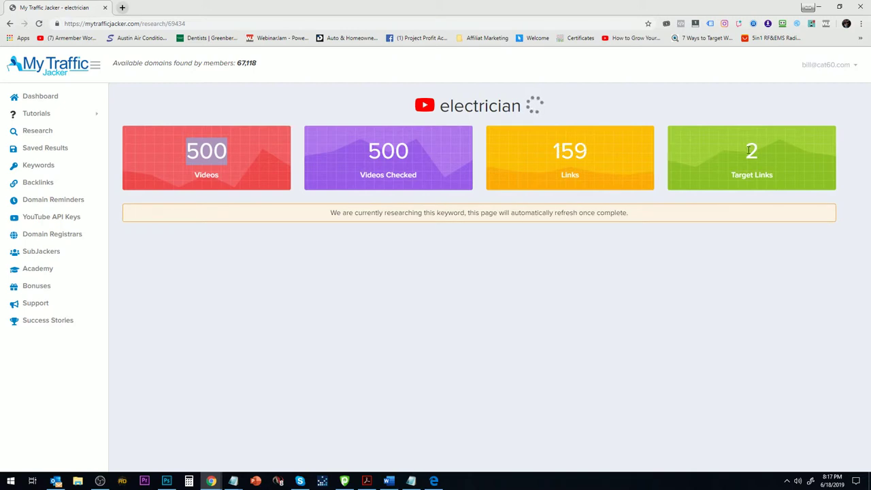
drag(746, 148, 783, 155)
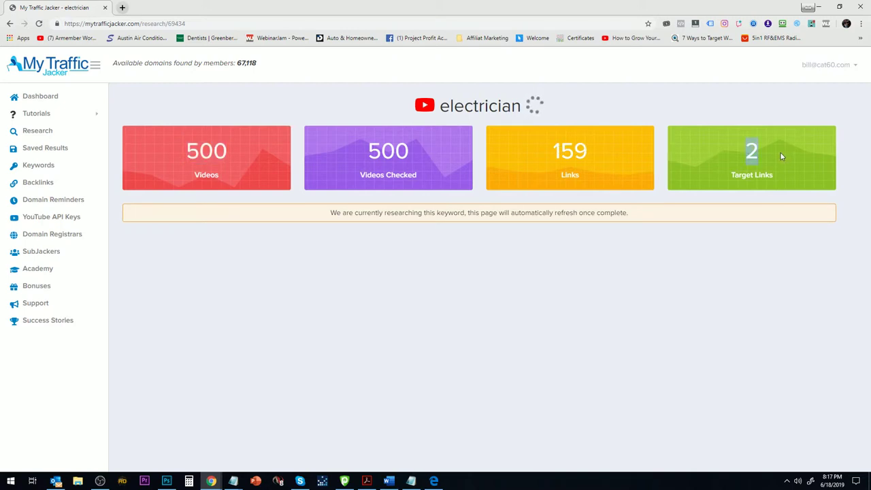
click(780, 155)
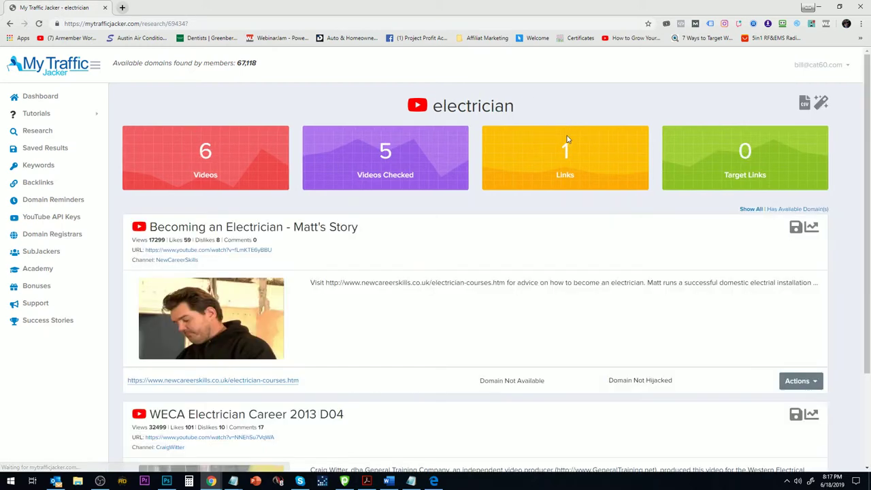
Scroll through the electrician results, including Matt's Story and 'WECA Electrician Career 2013 D04'.
scroll(460, 268, down, 2)
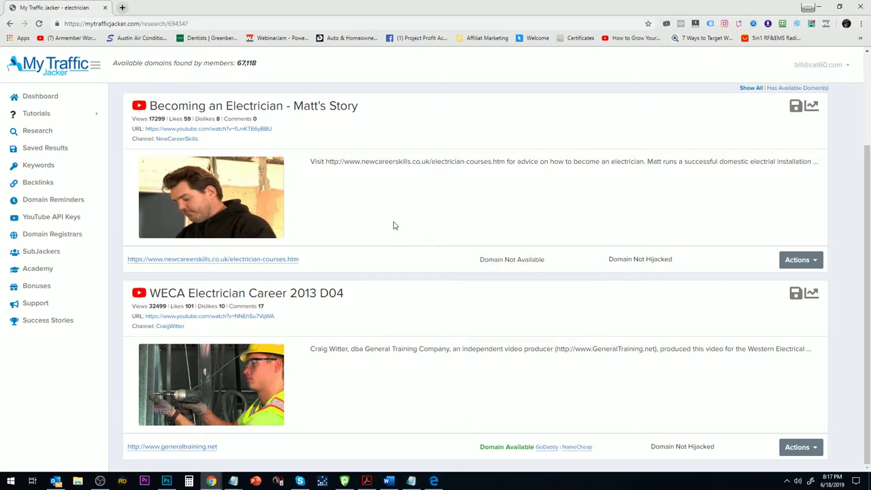
scroll(478, 217, up, 2)
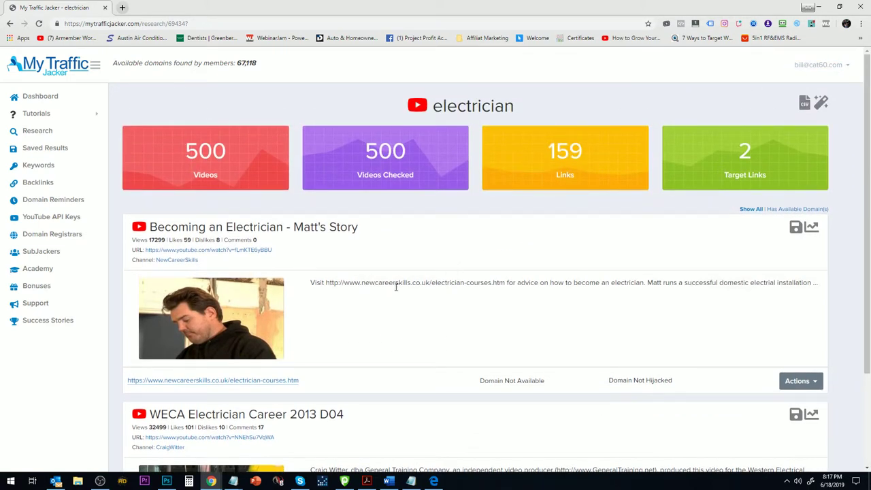
scroll(462, 317, down, 2)
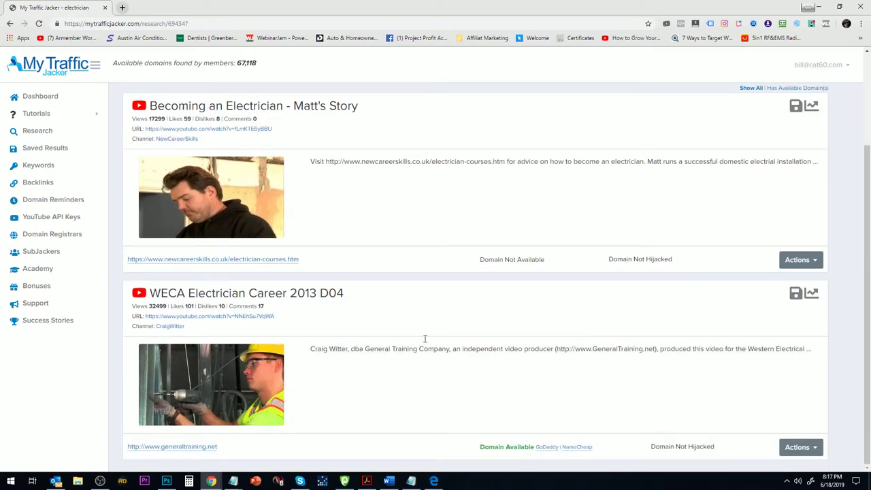
scroll(433, 264, up, 2)
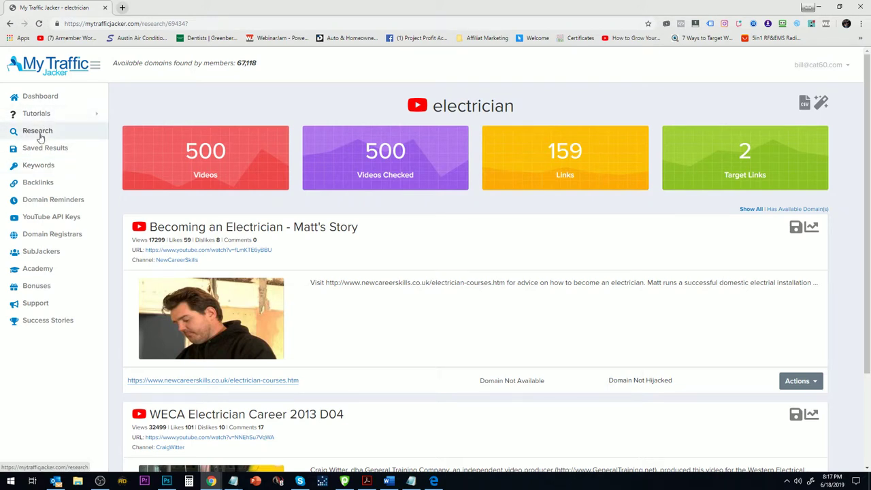
Open Saved Results, scroll to 'Electrician: The Movie', and highlight its mobacast.com link.
click(44, 150)
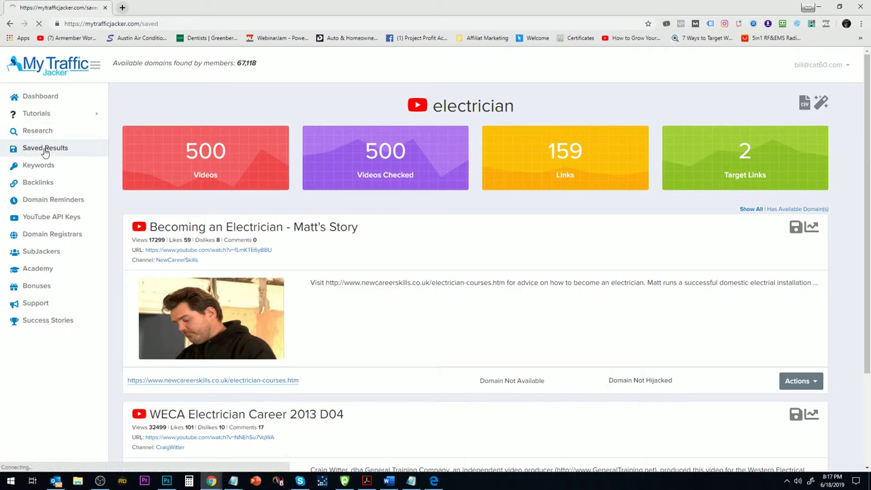
scroll(340, 286, down, 2)
scroll(340, 286, down, 4)
scroll(345, 285, down, 3)
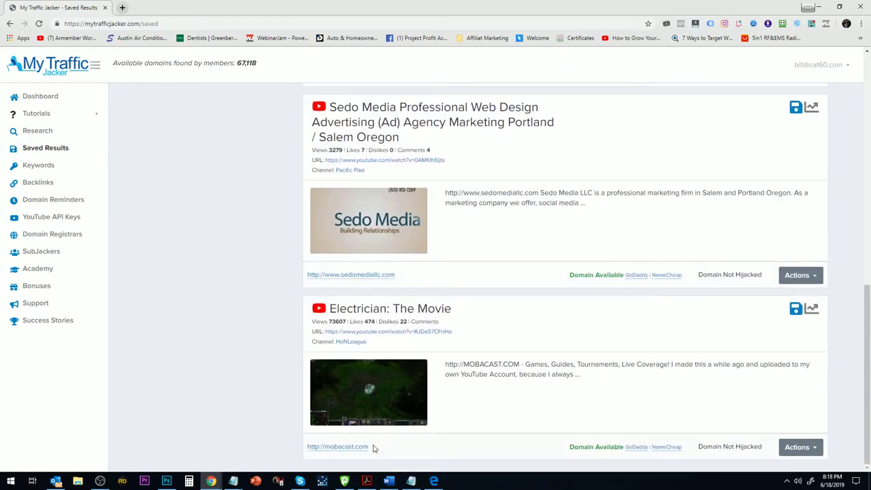
drag(374, 446, 307, 453)
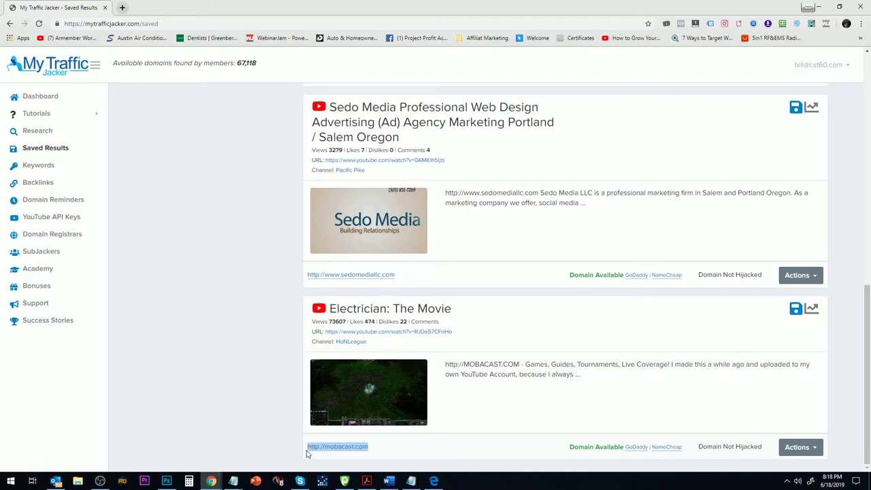
click(385, 447)
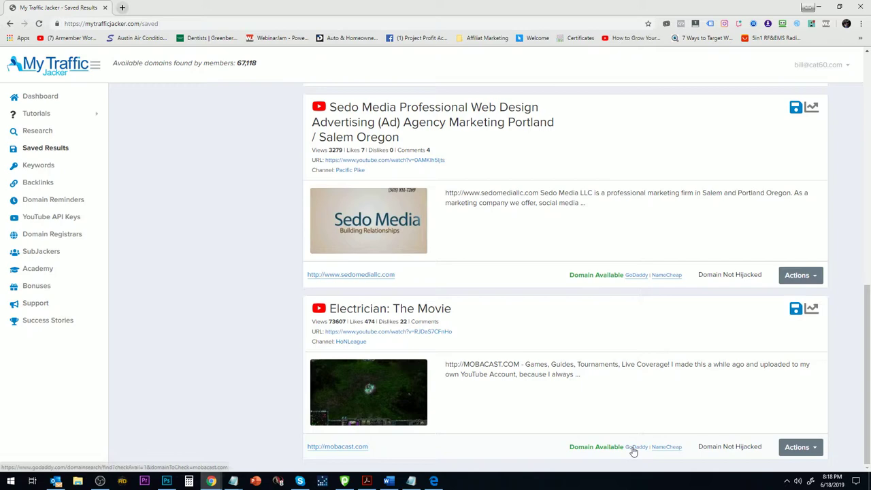
click(634, 447)
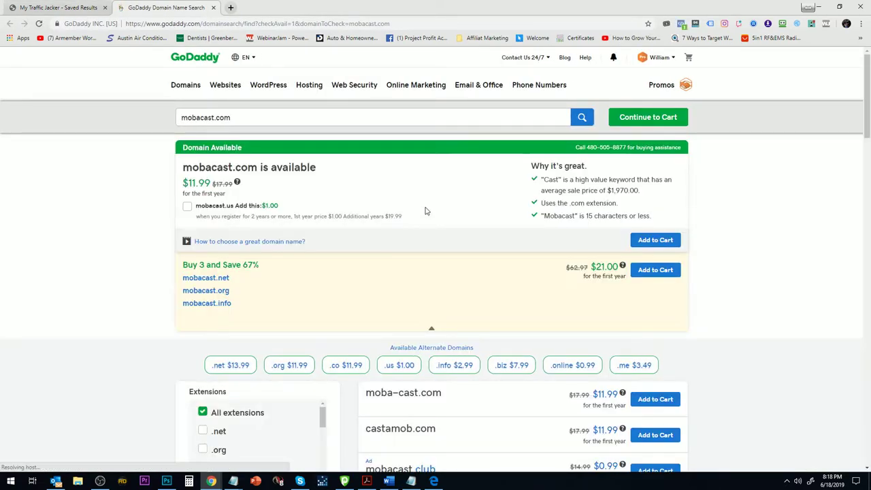
click(213, 7)
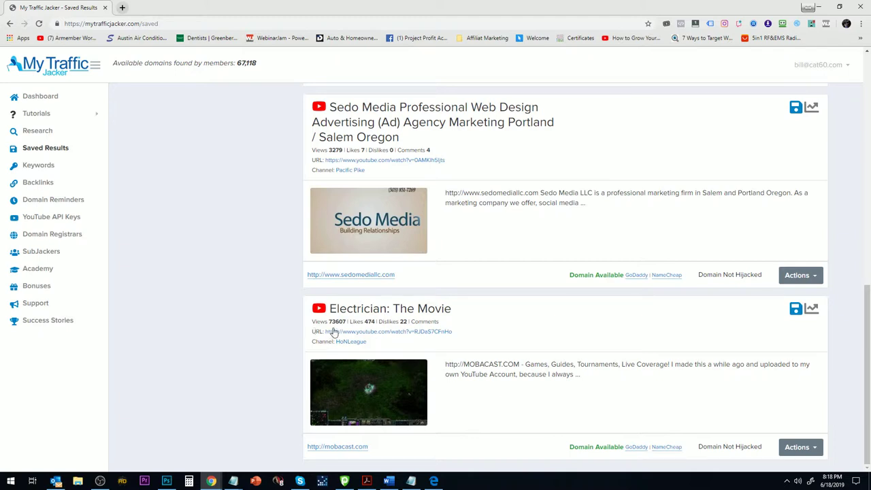
Highlight the 73607 view count and mobacast.com domain, then switch to GoDaddy's appraisal window.
drag(330, 321, 341, 320)
drag(379, 450, 325, 449)
drag(519, 364, 477, 364)
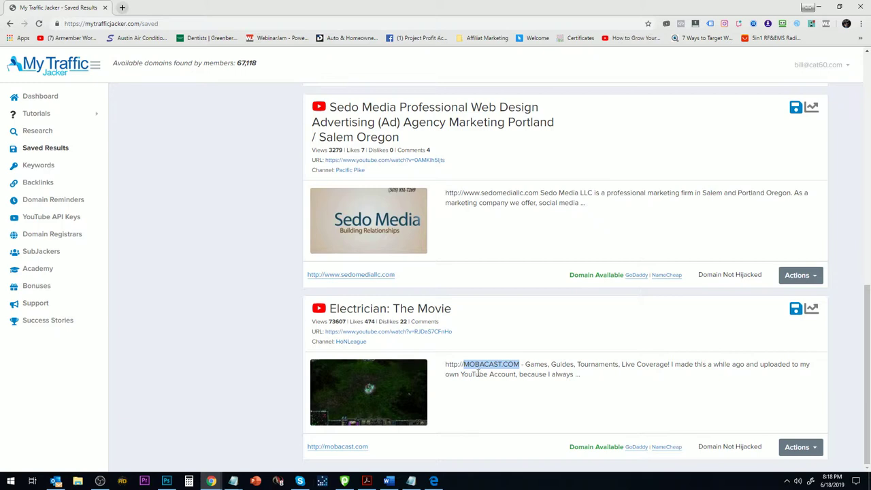
key(alt+Tab)
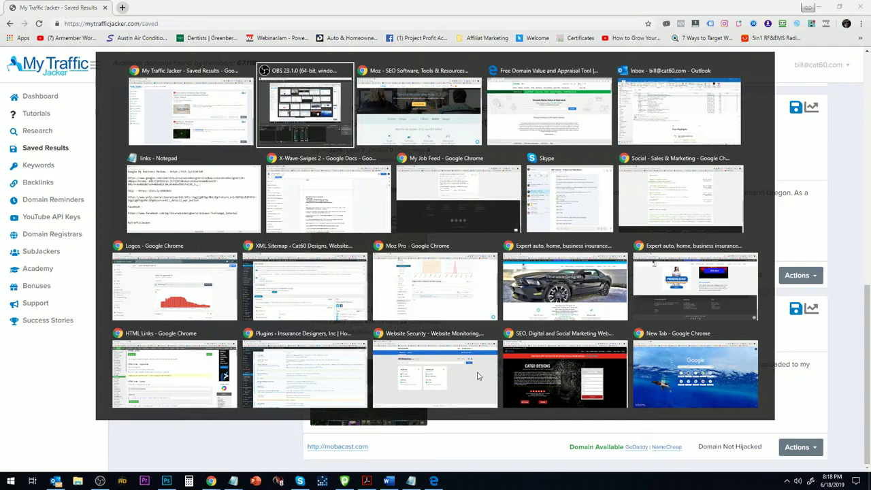
key(alt+Tab)
key(alt+Tab)
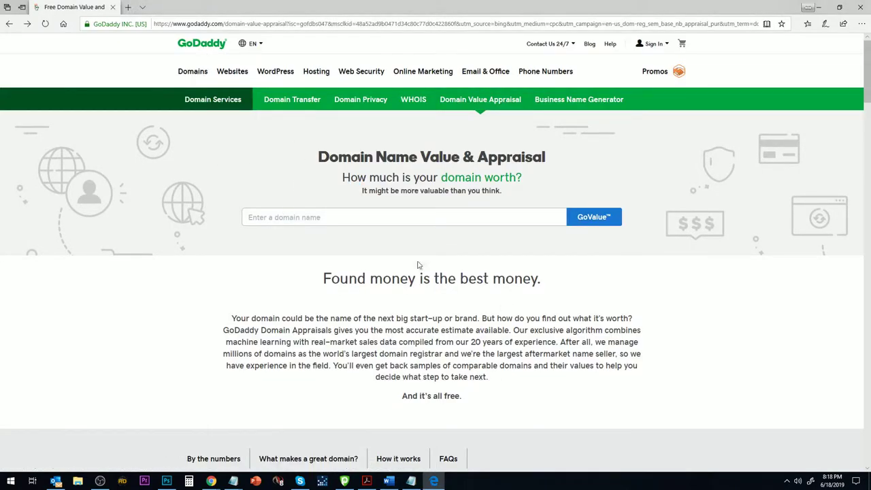
Appraise MOBACAST.COM in GoDaddy and highlight its $1,051 estimated value.
click(300, 217)
text(MOBACAST.COM)
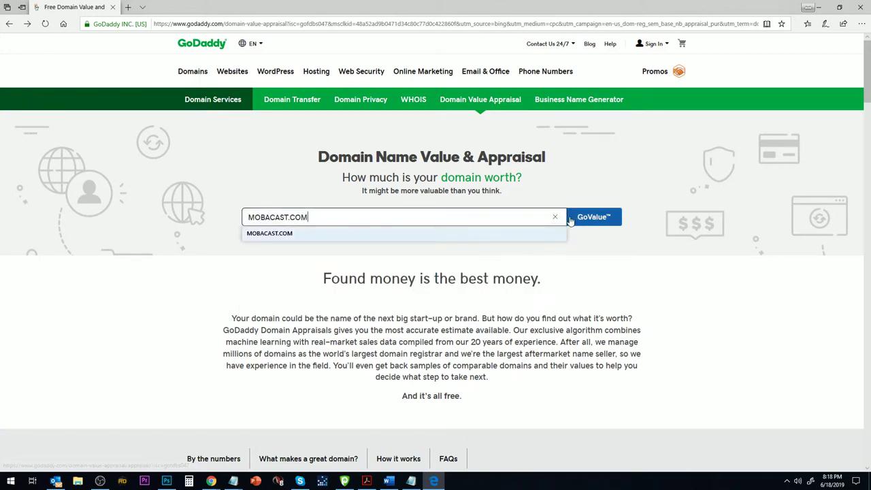
click(580, 218)
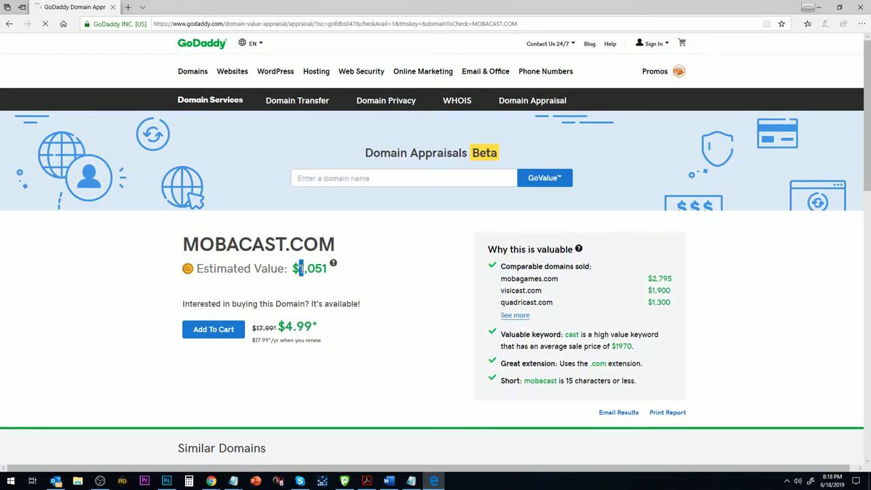
triple_click(295, 284)
click(306, 272)
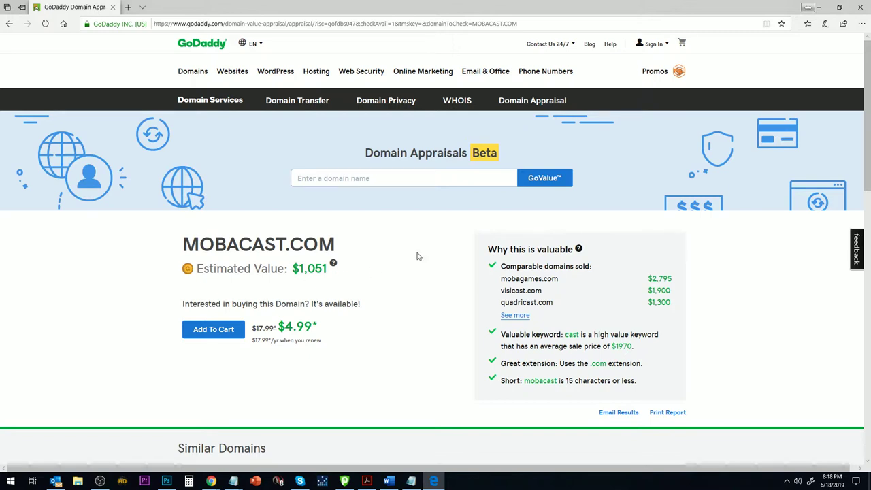
drag(295, 269, 315, 269)
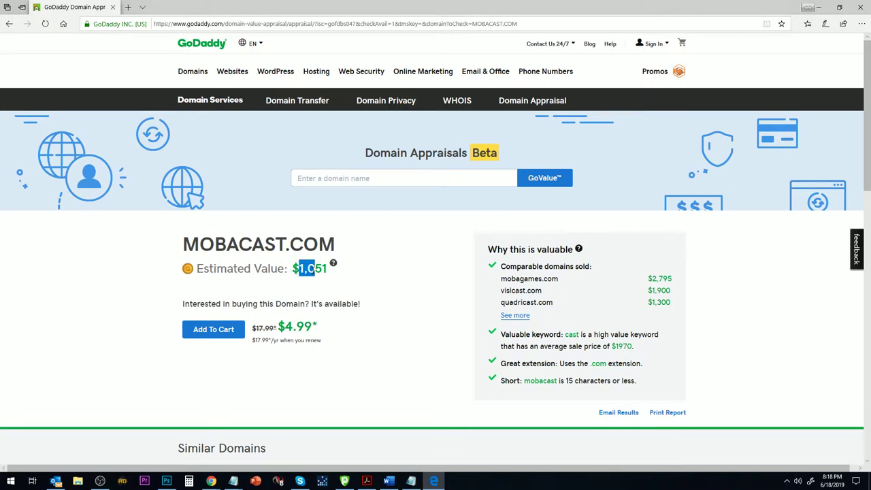
Highlight the comparable domains mobagames.com and visicast, then re-emphasise the $1,051 estimate.
drag(511, 279, 562, 279)
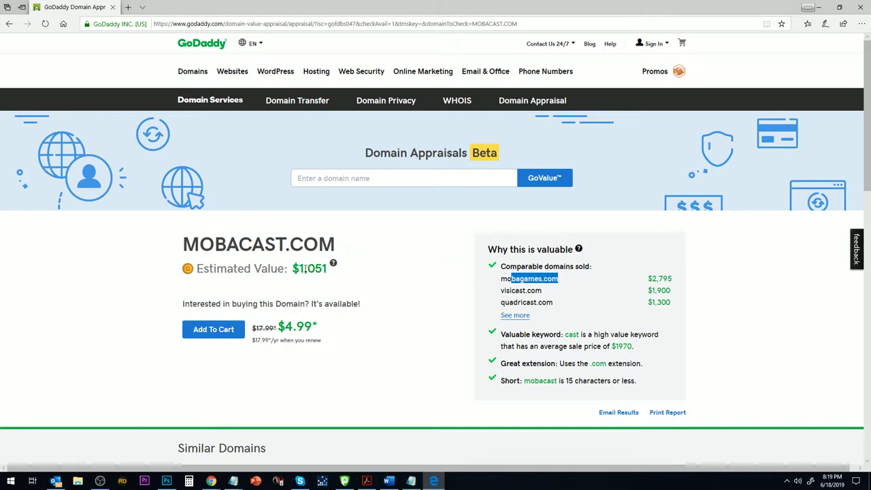
double_click(504, 280)
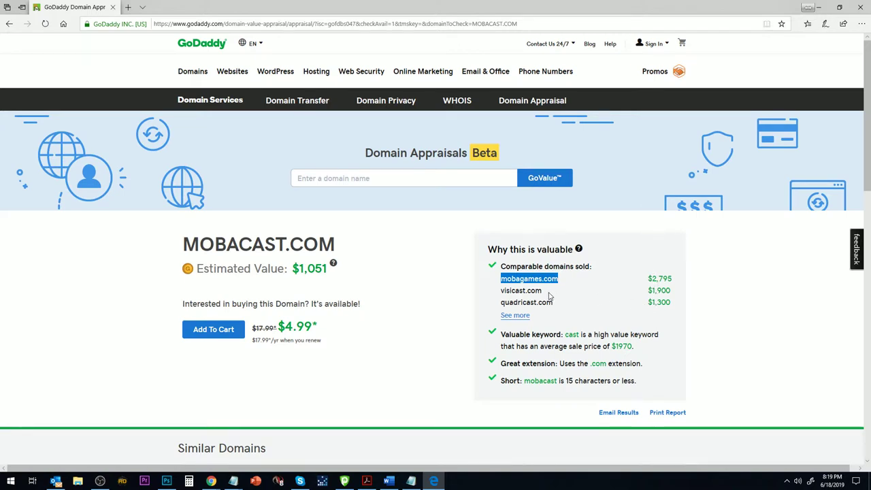
double_click(507, 290)
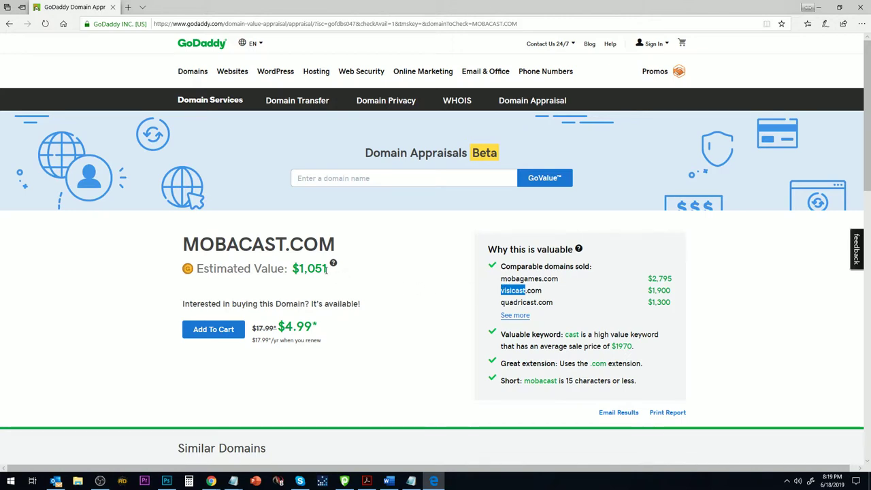
drag(329, 270, 195, 269)
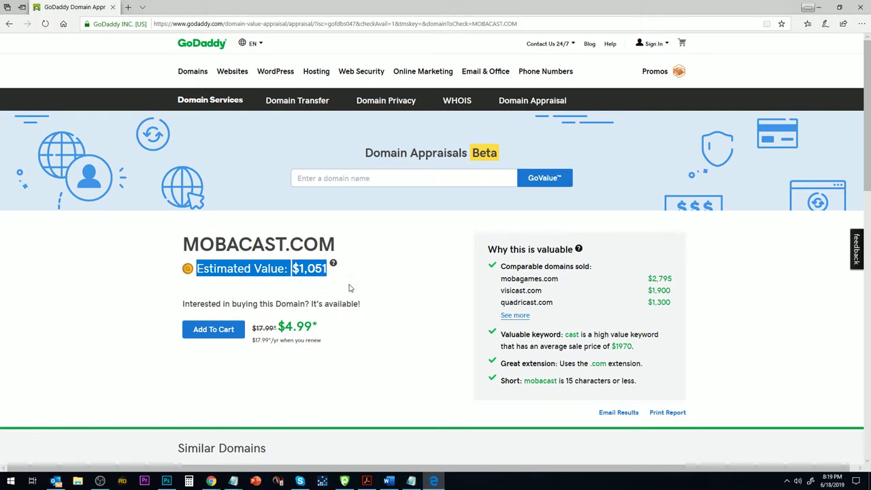
click(300, 269)
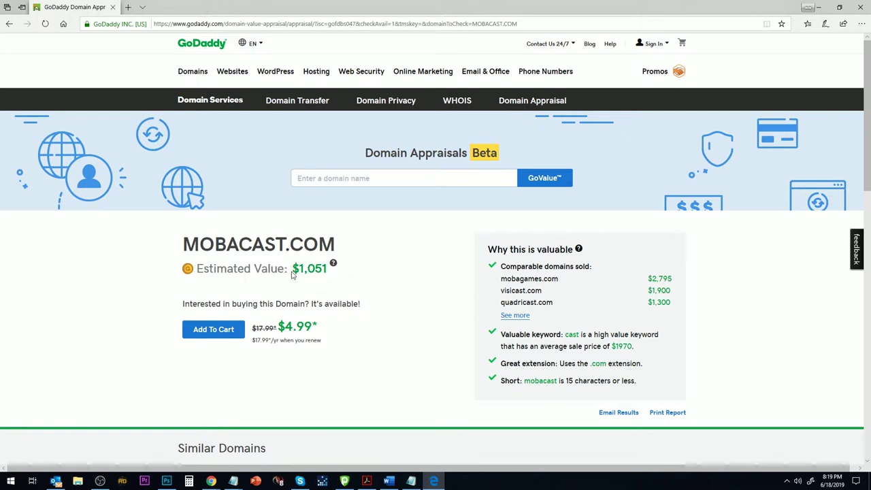
drag(297, 269, 328, 269)
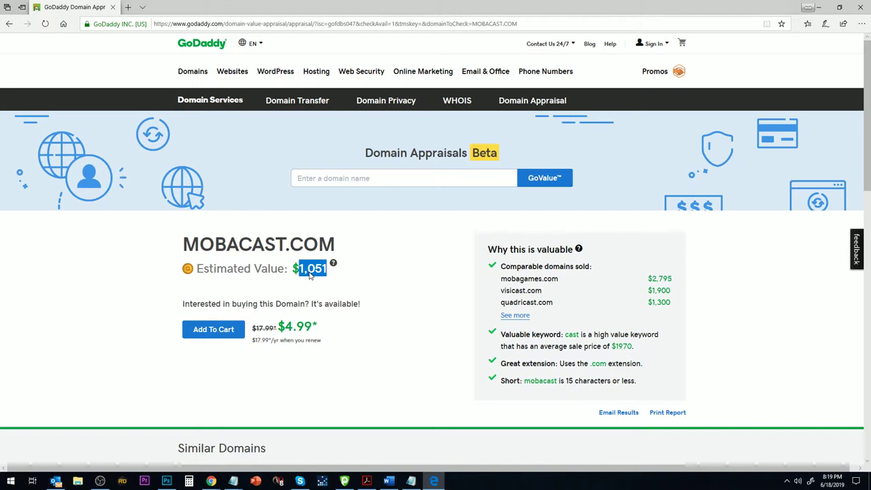
drag(299, 268, 293, 269)
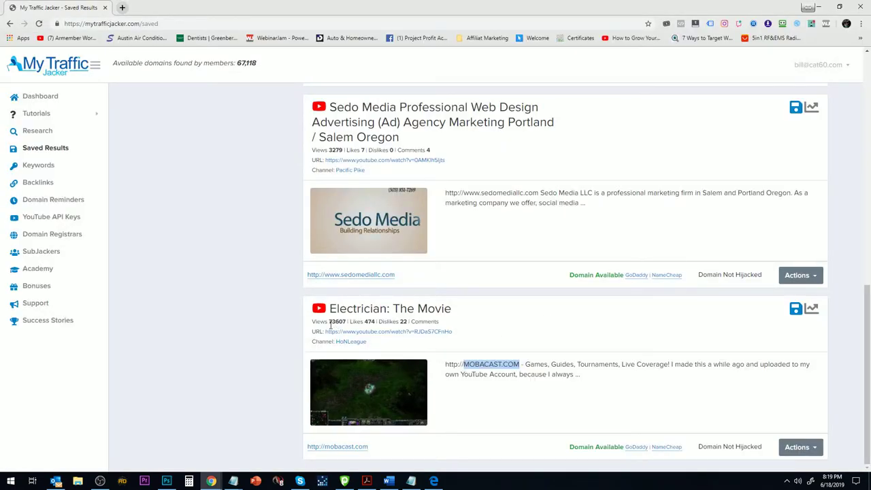
Note the 73607 view count and open the result's YouTube video in a new tab.
drag(330, 324, 338, 321)
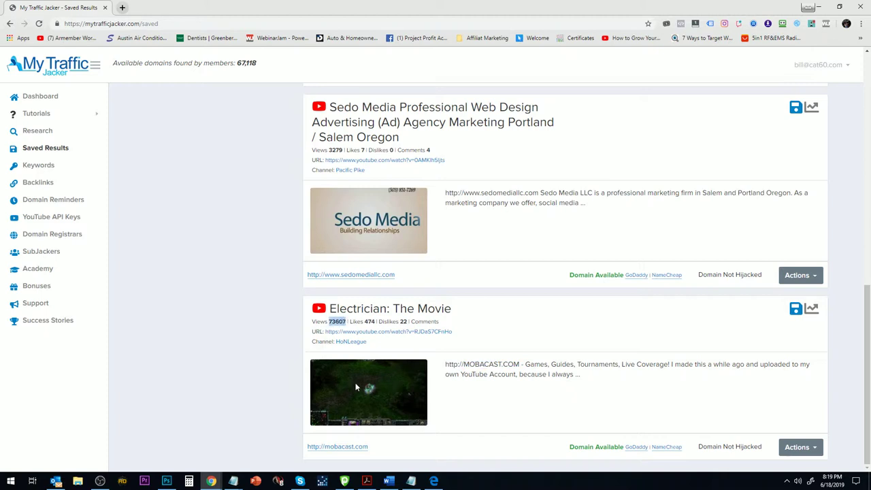
click(813, 449)
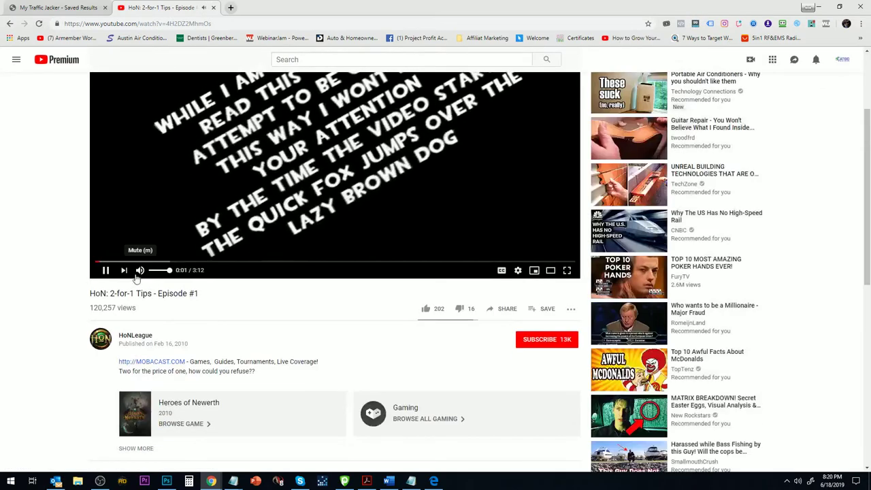
scroll(103, 308, down, 1)
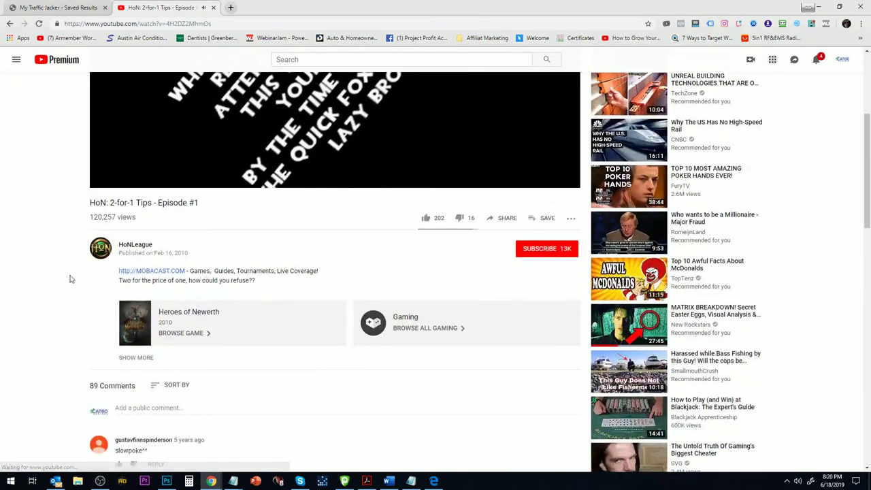
drag(89, 217, 117, 218)
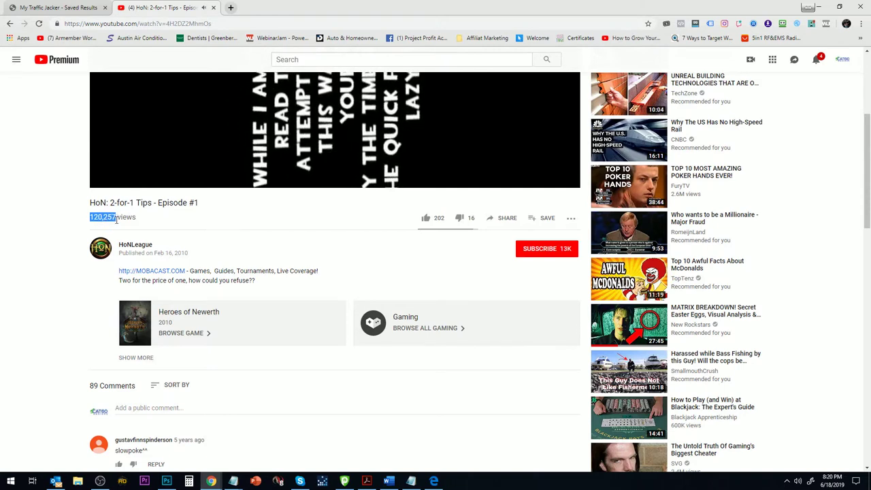
drag(318, 270, 120, 274)
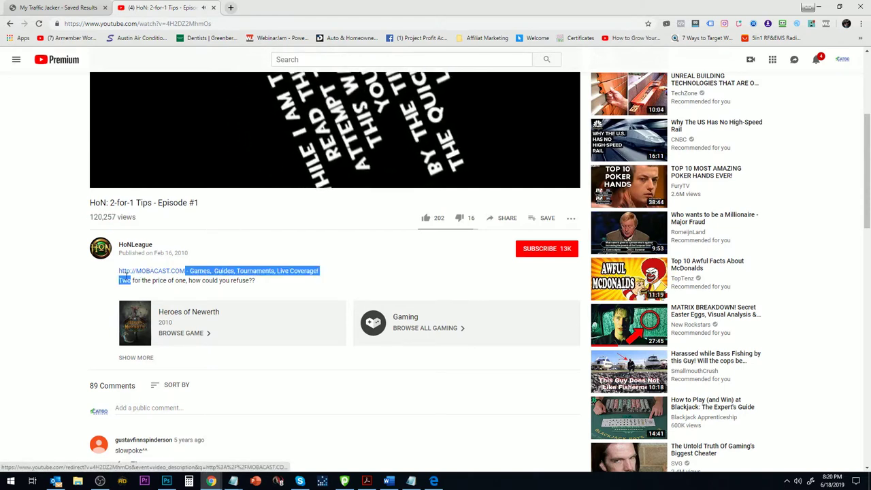
click(121, 275)
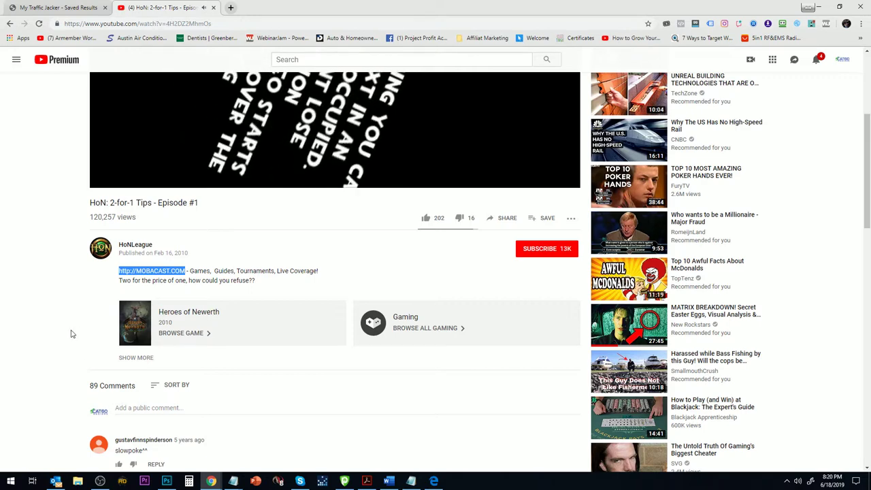
scroll(56, 347, up, 2)
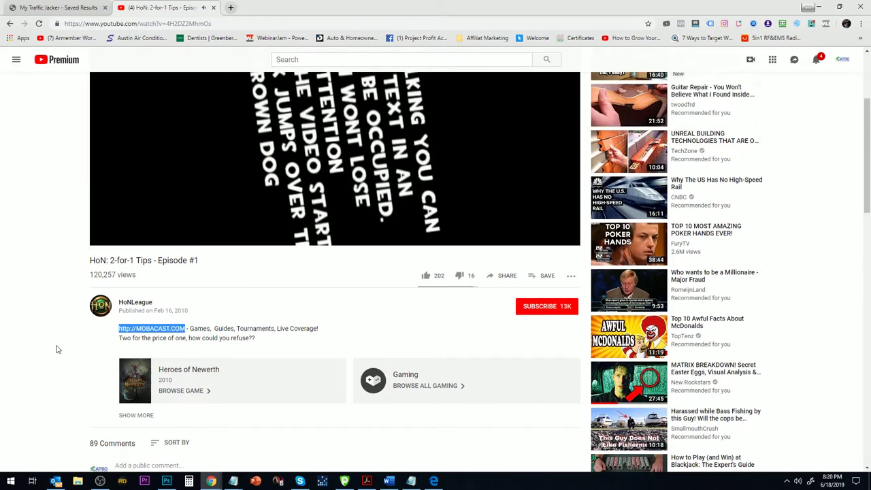
triple_click(112, 308)
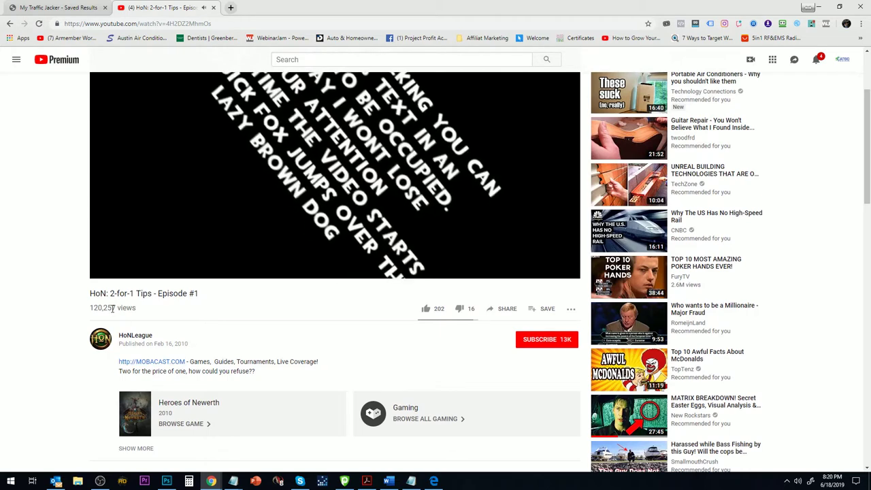
double_click(109, 308)
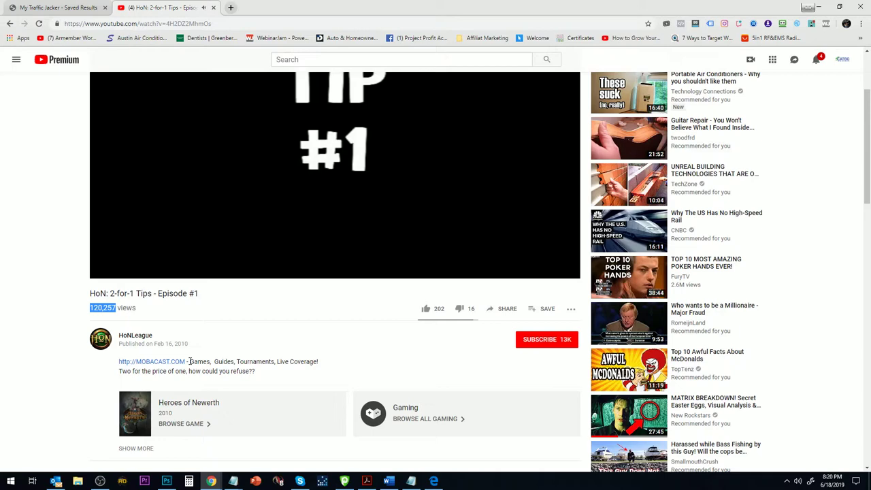
Run a Moz Link Explorer analysis for MOBACAST.COM.
key(alt+Tab)
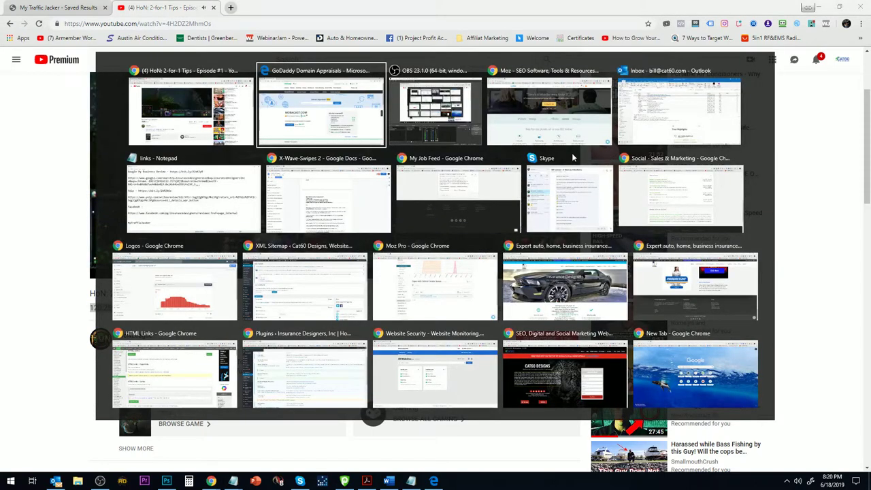
key(alt+Tab)
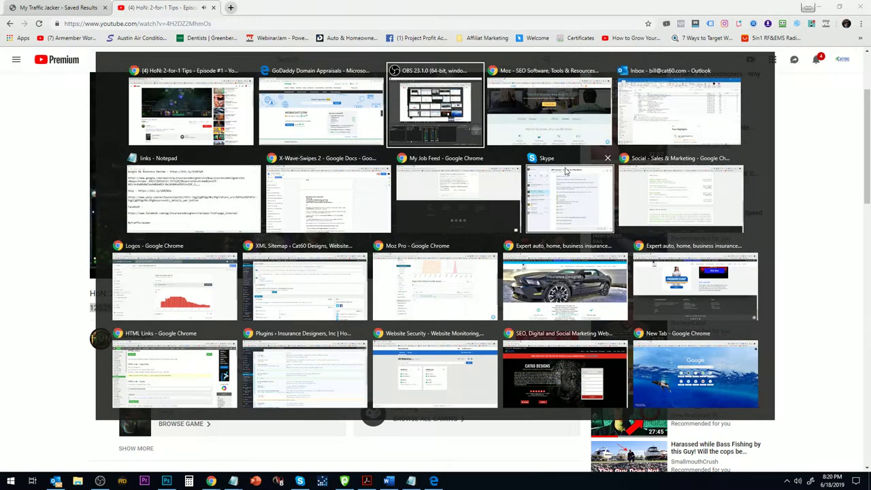
key(alt+Tab)
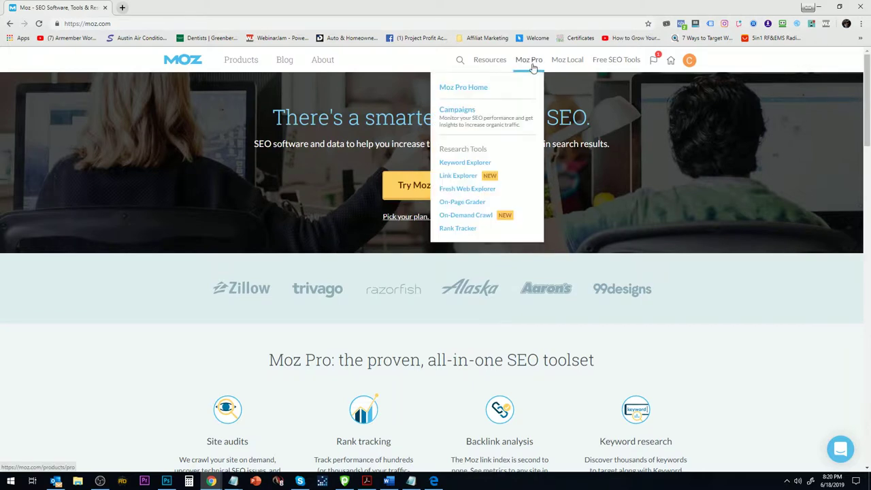
mouse_move(528, 60)
click(456, 179)
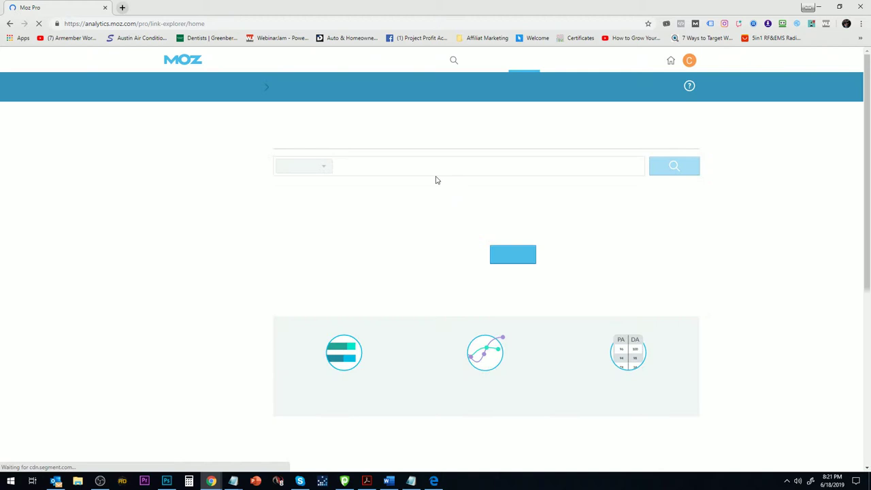
click(384, 165)
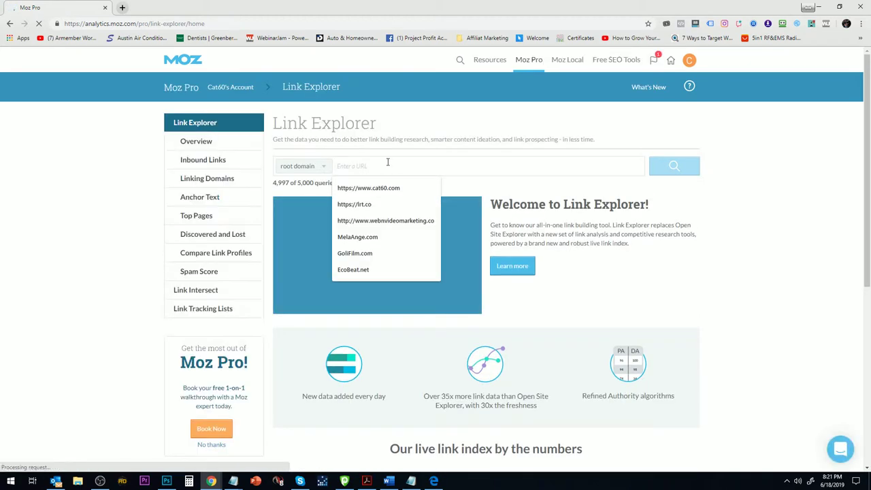
text(MOBACAST.COM)
click(682, 172)
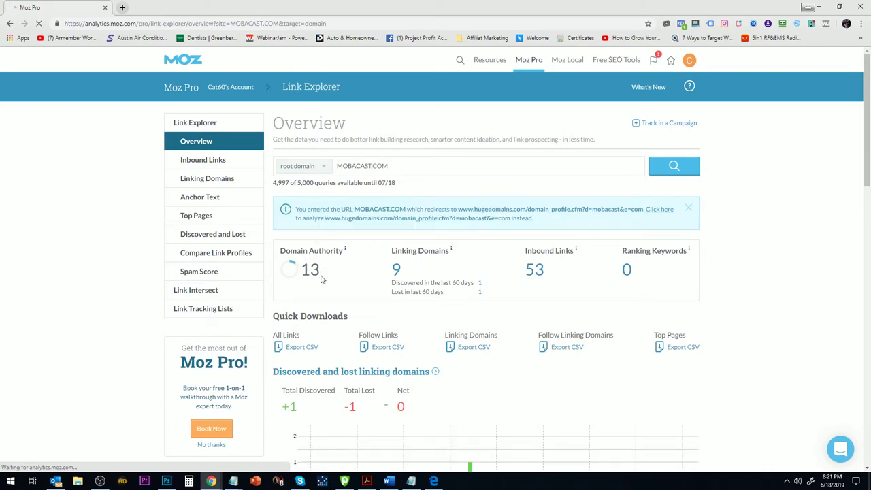
Mark the Domain Authority of 13 and scroll through the link overview metrics.
drag(322, 278, 298, 277)
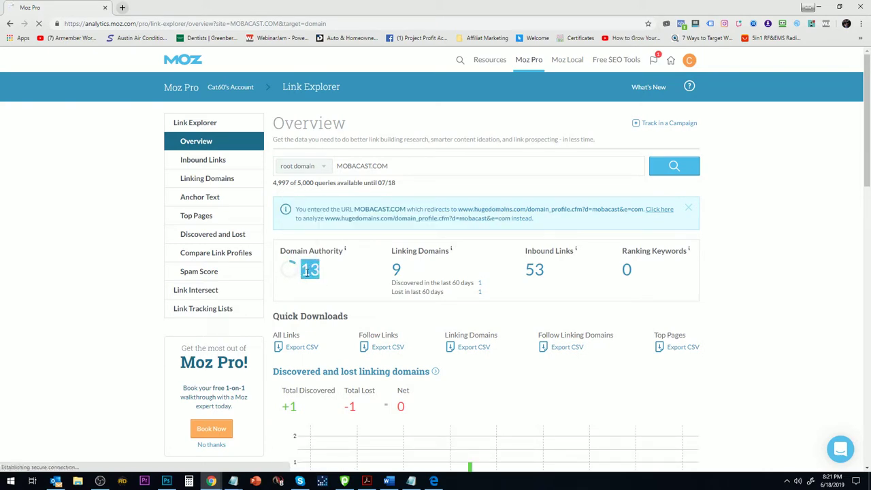
scroll(316, 282, down, 3)
scroll(332, 281, up, 2)
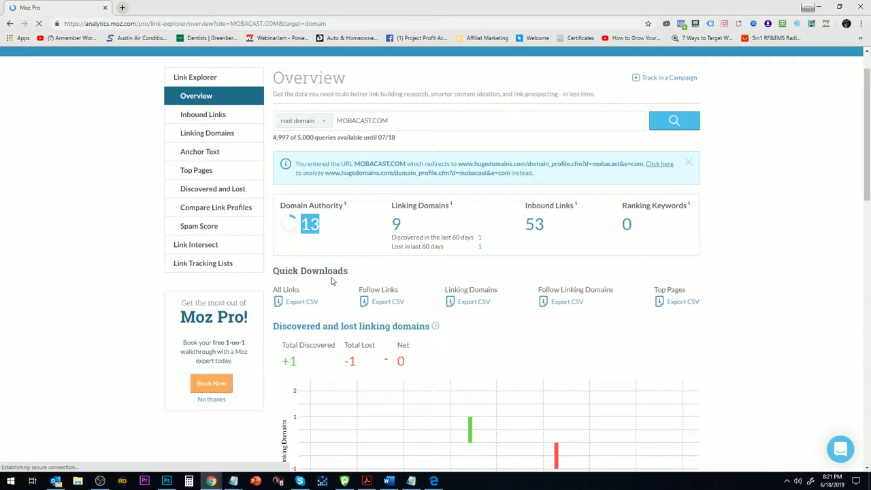
scroll(332, 281, down, 3)
scroll(332, 281, down, 3)
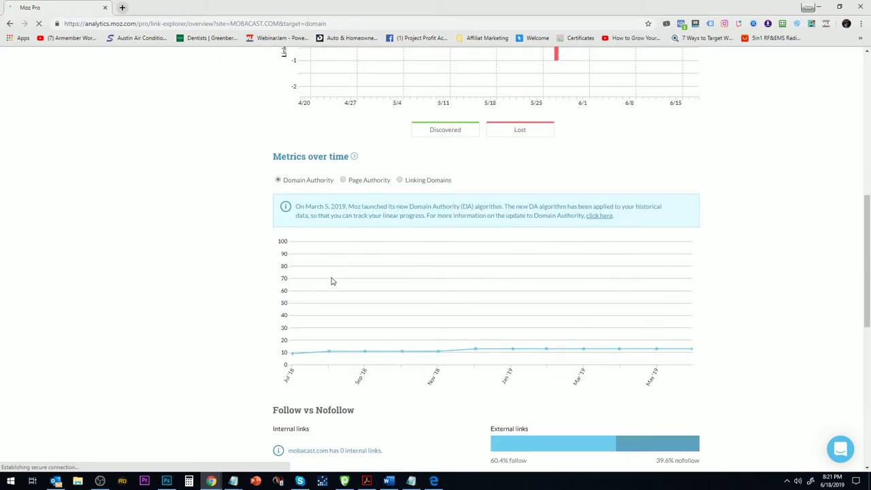
scroll(332, 281, down, 3)
scroll(330, 279, up, 2)
scroll(330, 176, up, 3)
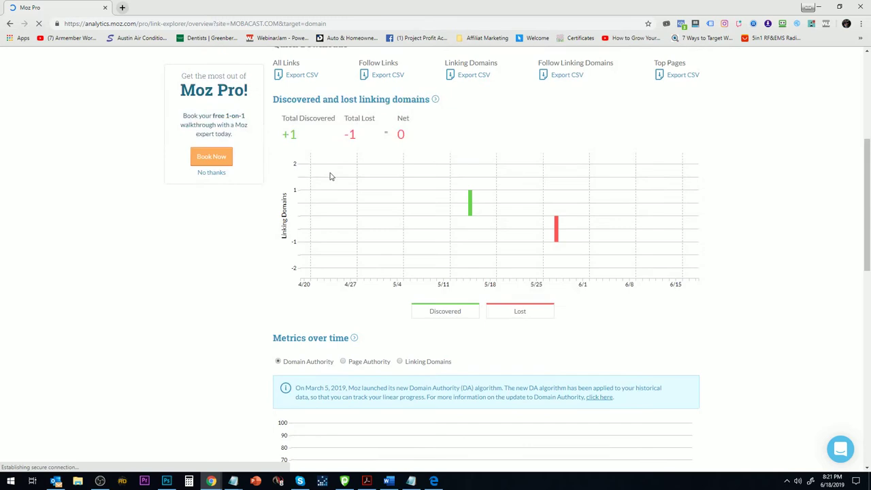
scroll(327, 176, up, 2)
scroll(344, 198, up, 2)
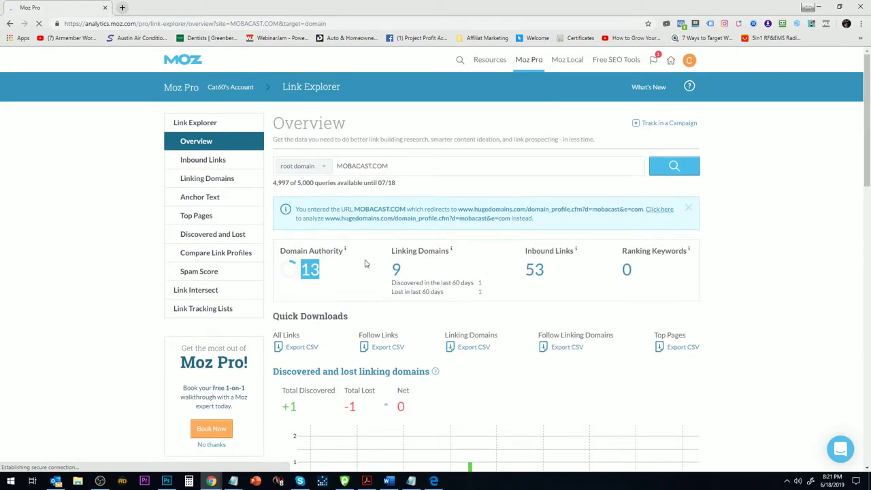
scroll(360, 270, down, 3)
scroll(361, 270, down, 3)
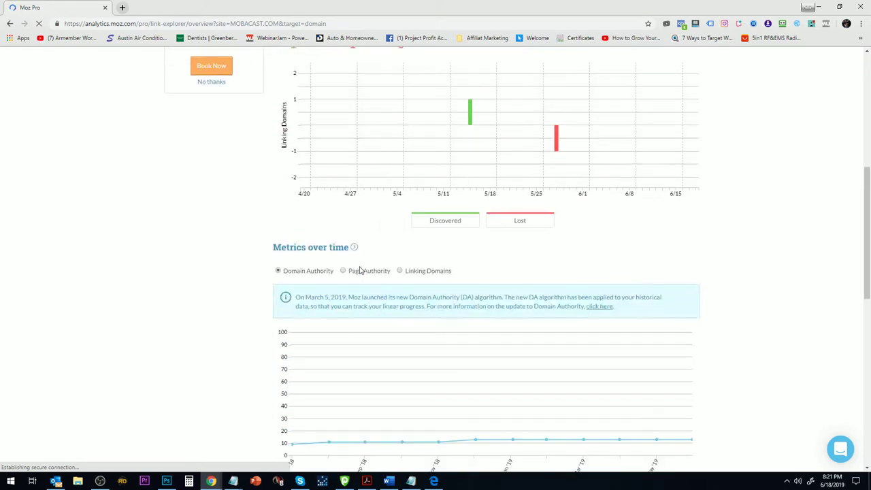
scroll(360, 270, down, 3)
scroll(360, 270, down, 3)
scroll(361, 270, down, 3)
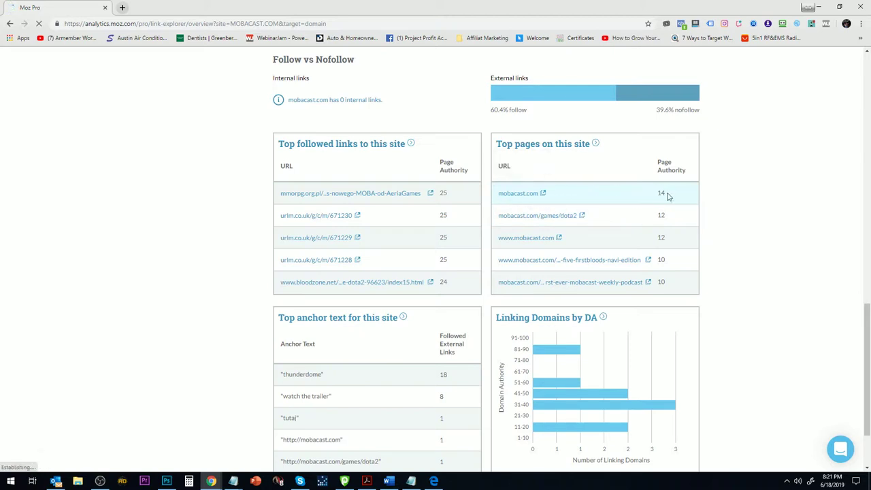
Mark mobacast.com's Page Authority of 14 and other top pages, then check past lookups.
mouse_move(668, 196)
mouse_down()
mouse_move(657, 197)
mouse_move(657, 217)
mouse_up()
drag(670, 260, 657, 261)
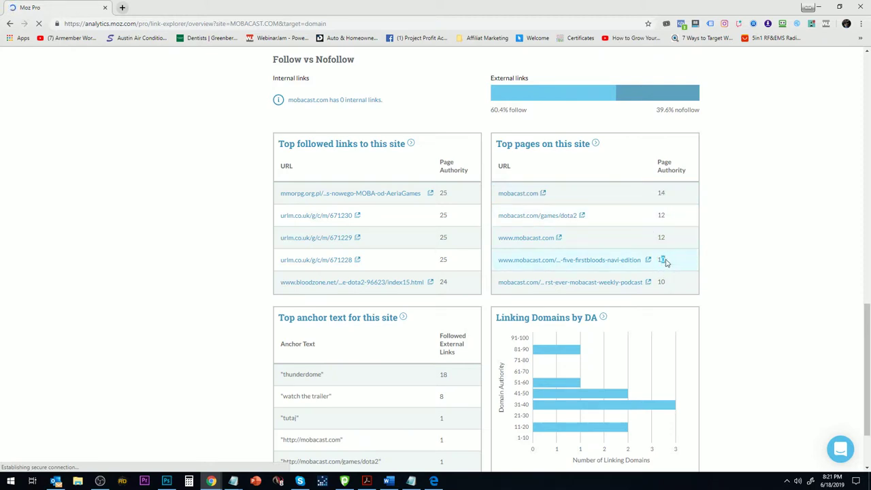
scroll(451, 306, up, 3)
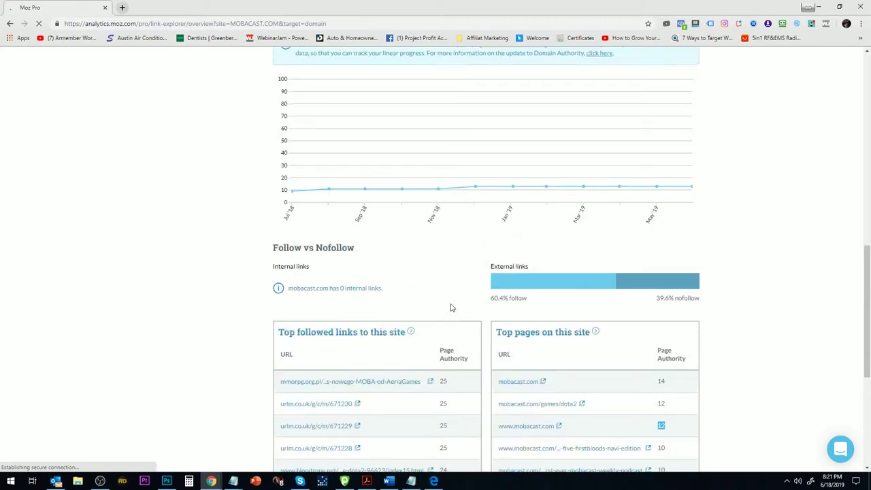
scroll(449, 307, up, 5)
scroll(448, 307, up, 3)
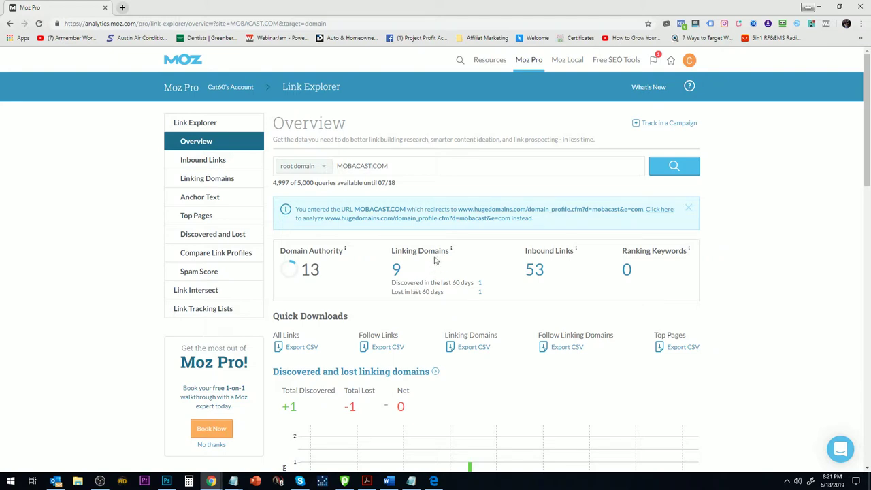
click(410, 167)
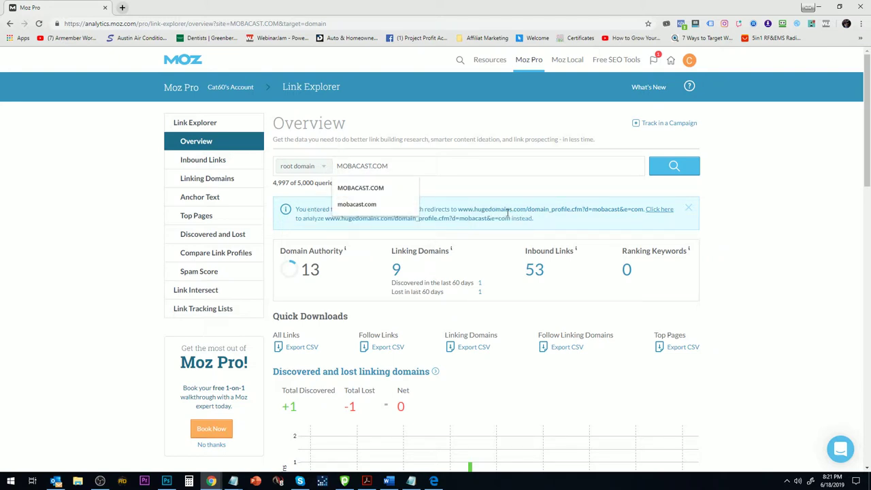
click(457, 191)
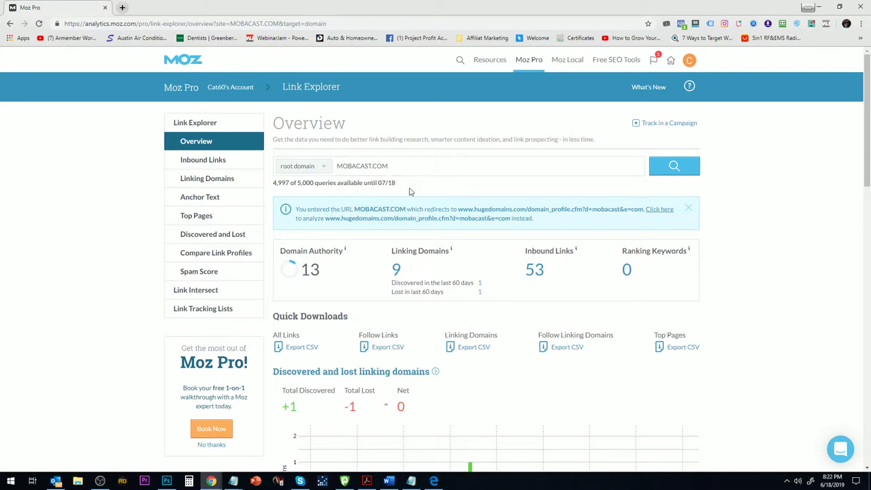
key(alt+Tab)
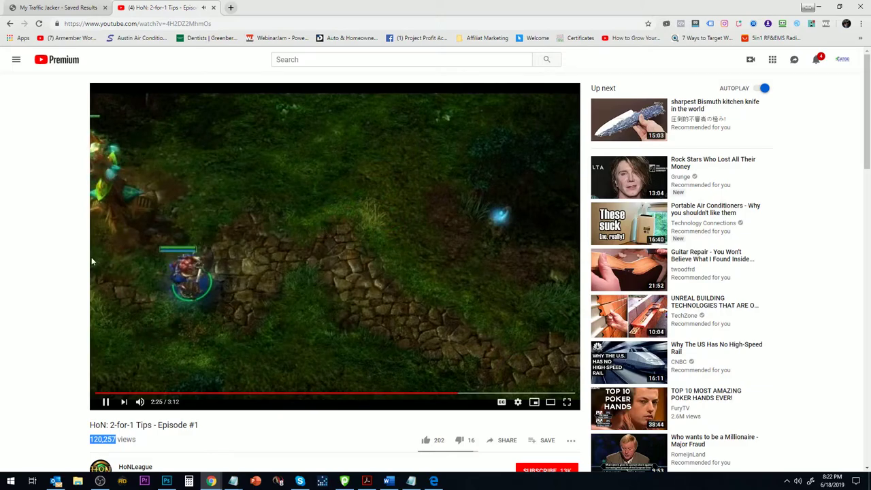
Scroll the HoN tips video page, then bring up Task View to pick another window.
scroll(64, 286, down, 3)
scroll(63, 286, down, 2)
scroll(68, 279, up, 3)
scroll(68, 279, up, 2)
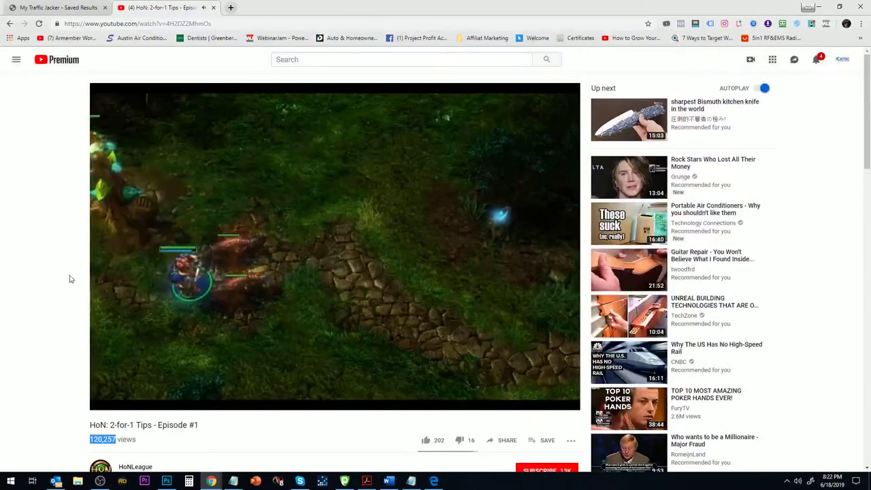
key(super+Tab)
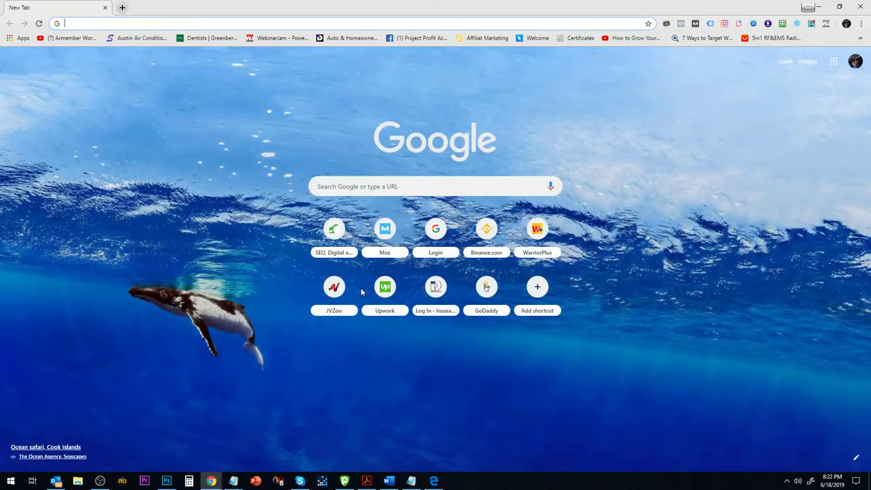
Search Google for 'way back machine'.
text(way ba)
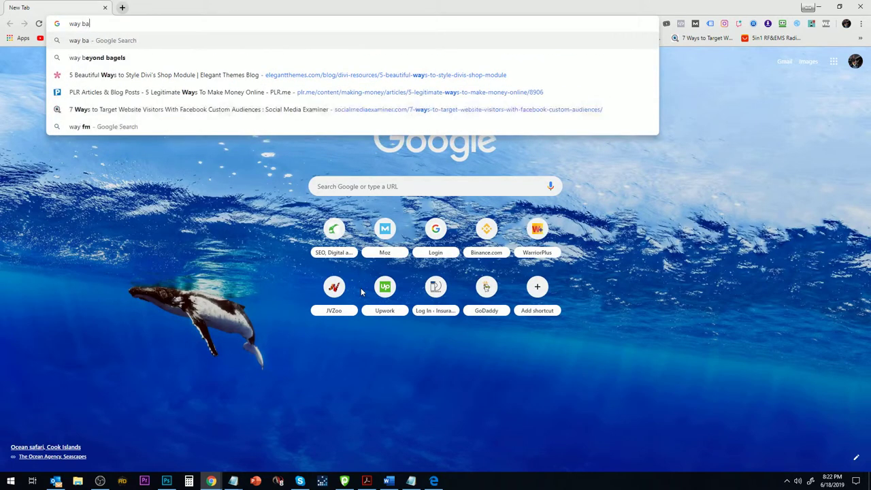
text(ck in)
key(BackSpace)
key(BackSpace)
key(BackSpace)
text(ma)
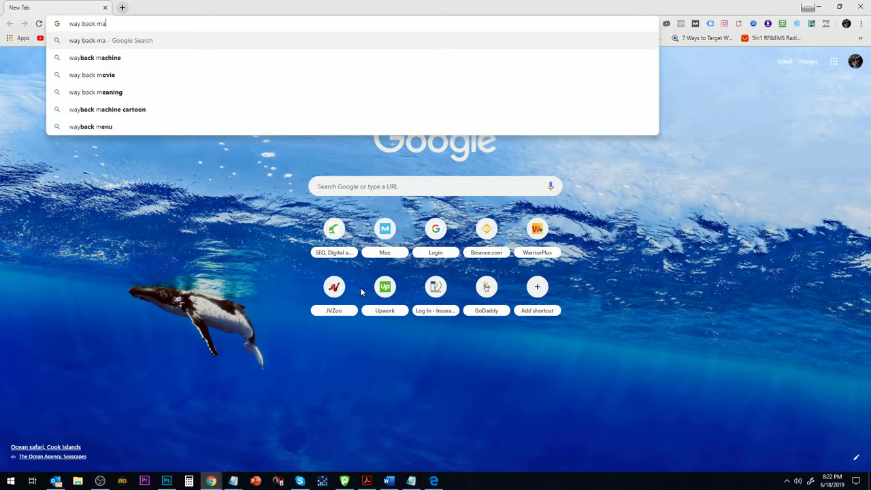
text(chine)
key(Return)
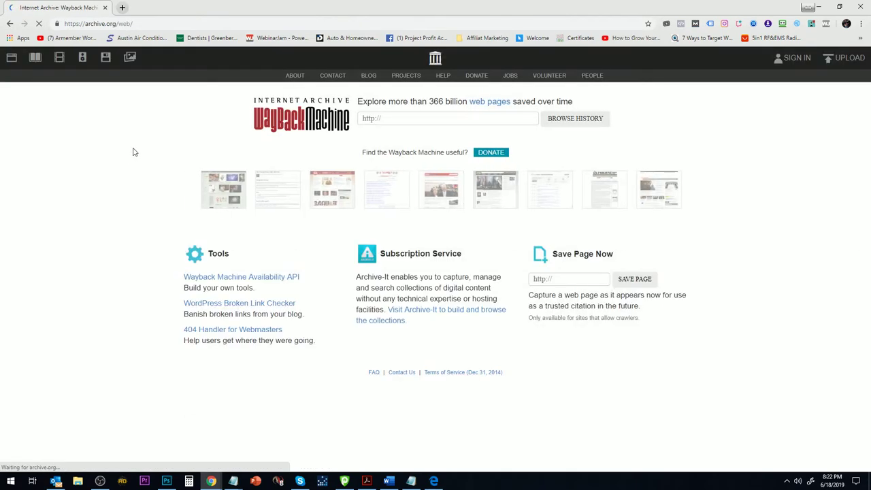
Show MOBACAST.COM's Wayback history, view the 2012 captures and open the January 12 capture.
click(414, 120)
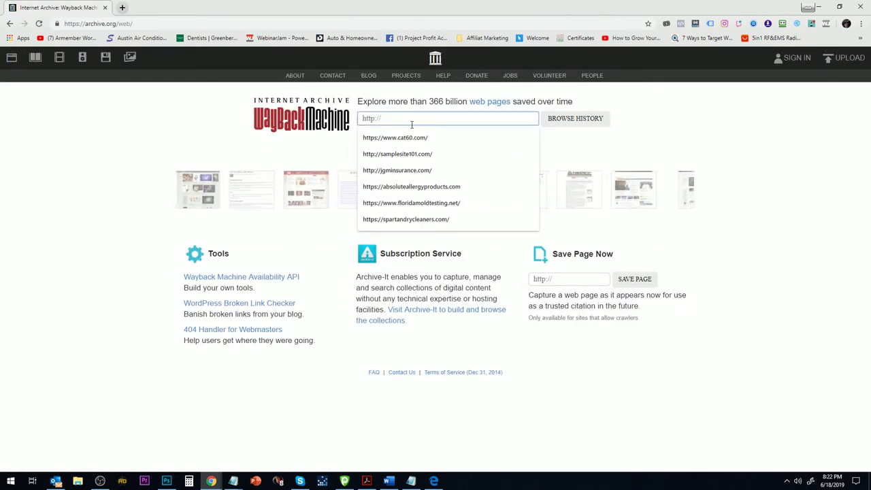
text(MOBACAST.COM)
click(556, 120)
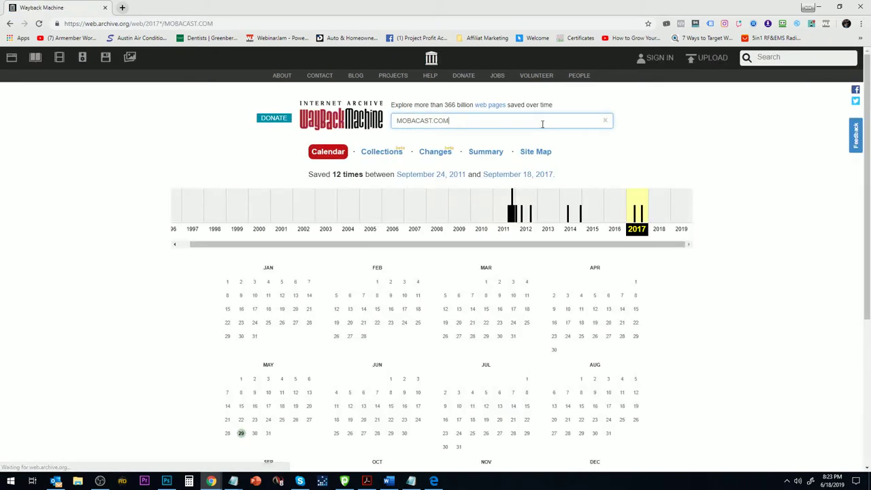
click(521, 215)
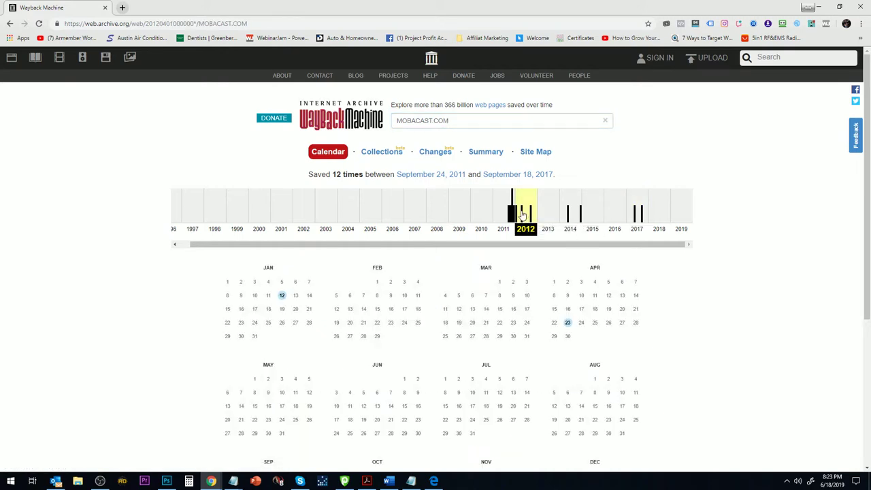
scroll(364, 272, down, 3)
scroll(291, 291, up, 2)
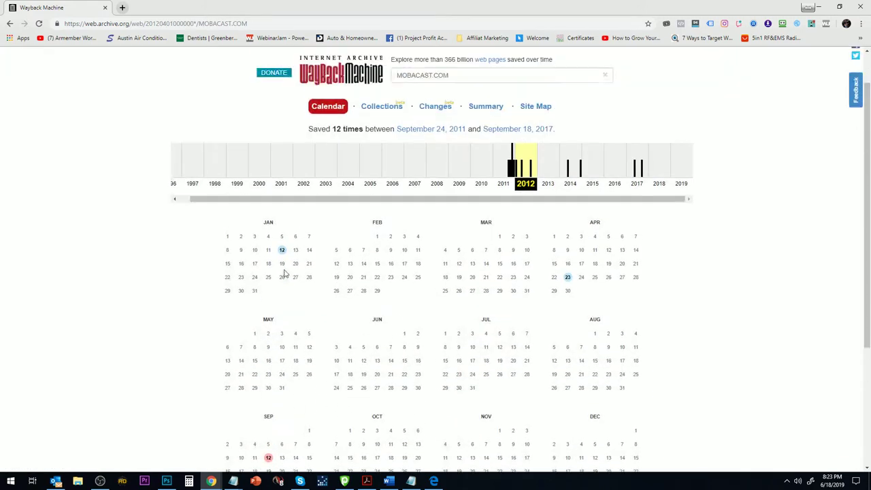
click(282, 250)
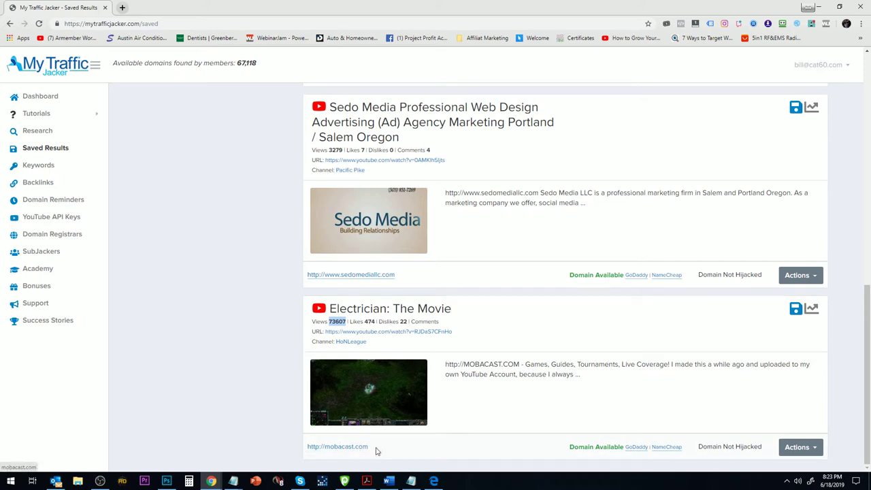
Select the mobacast.com address text, then clear the selection.
drag(376, 448, 312, 449)
key(ctrl+a)
click(185, 324)
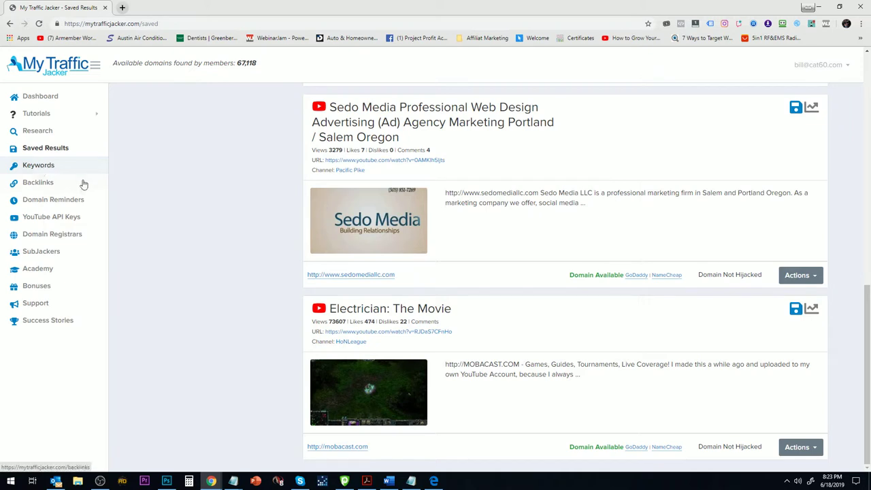
Open Domain Expiry Reminders and select divilife.com in the first row for copying.
click(41, 204)
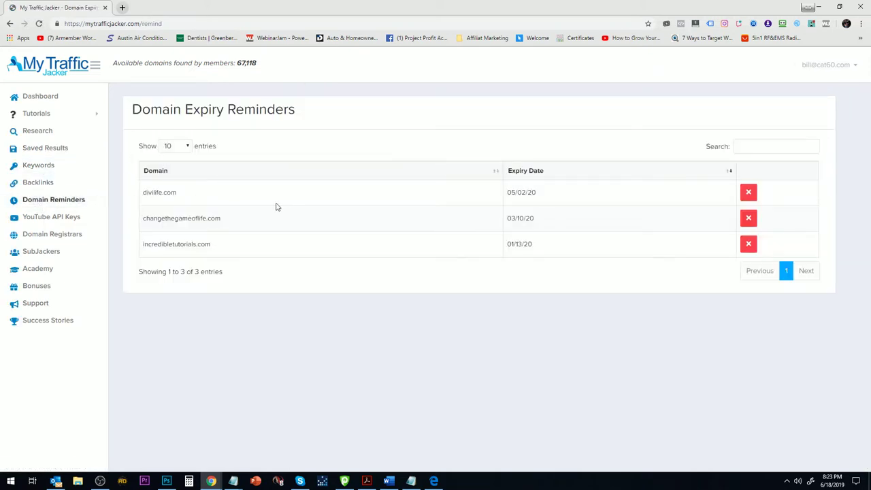
double_click(174, 195)
click(519, 194)
click(187, 194)
double_click(185, 195)
click(201, 195)
double_click(201, 196)
right_click(166, 193)
Copy divilife.com and appraise it in GoDaddy, getting a $1,423 estimate.
click(191, 198)
key(alt+Tab)
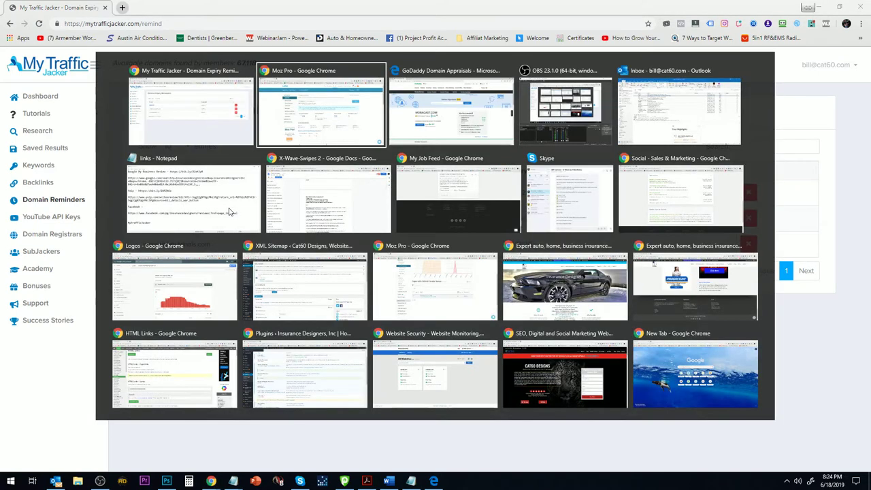
key(alt+Tab)
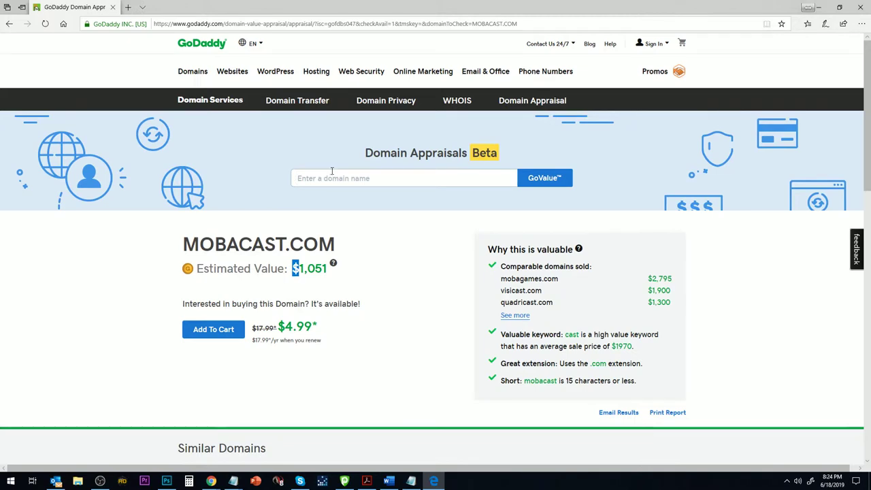
click(330, 178)
key(ctrl+v)
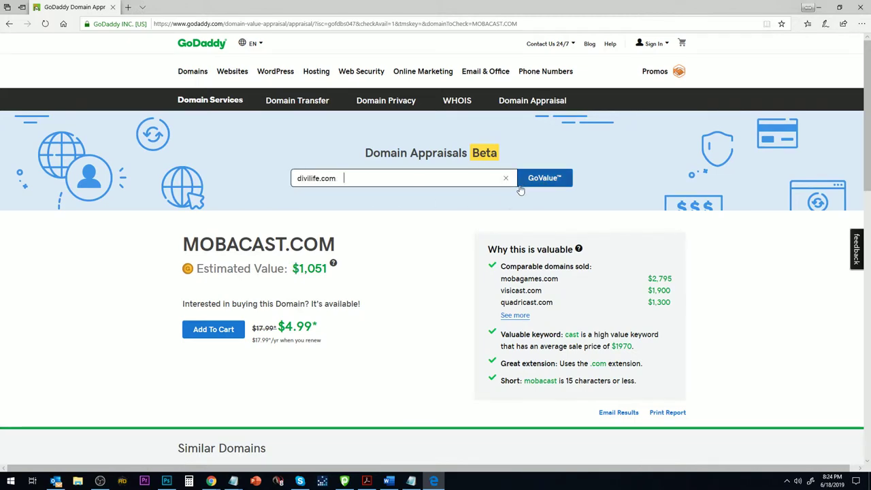
click(538, 189)
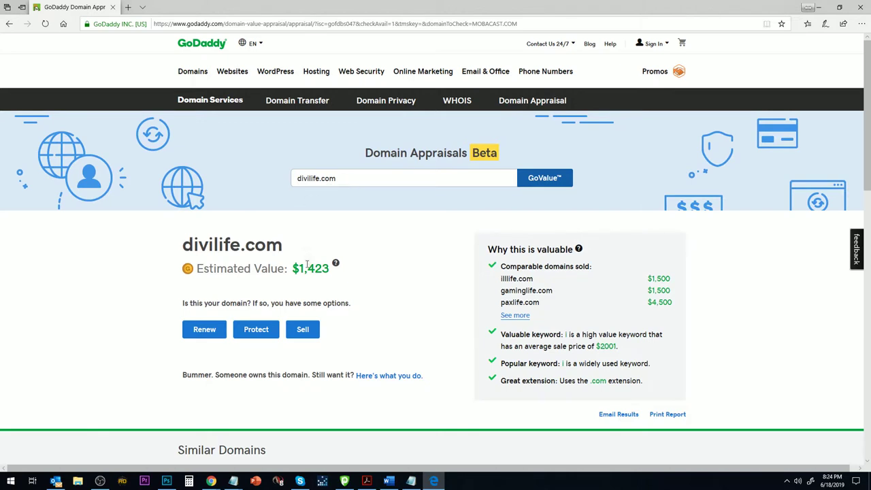
drag(299, 268, 331, 271)
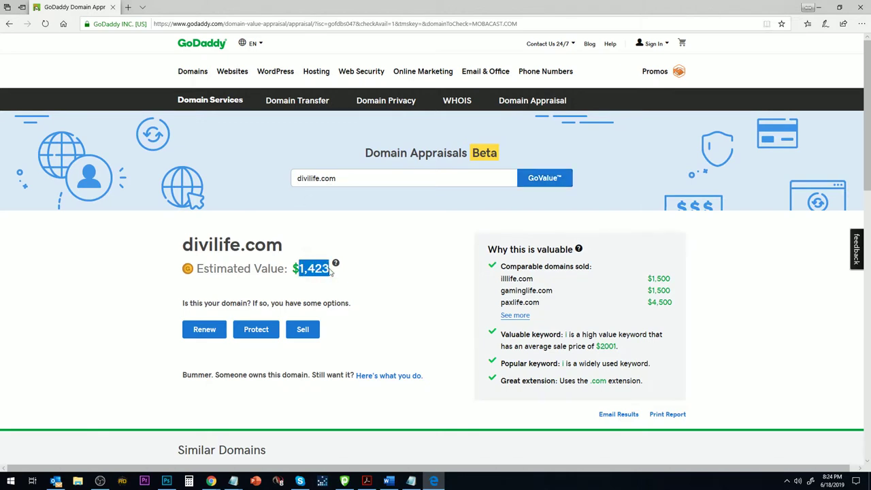
Load the divilife.com website from the appraised domain name and scroll through it.
click(311, 179)
double_click(326, 182)
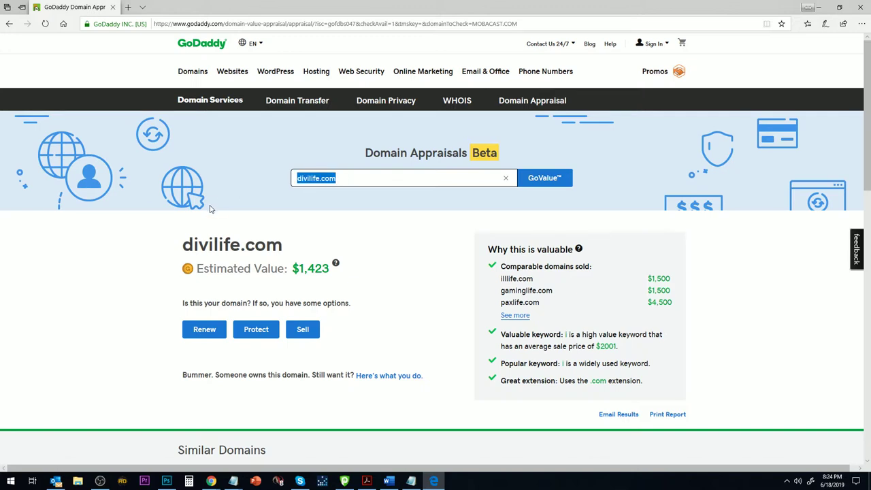
click(238, 24)
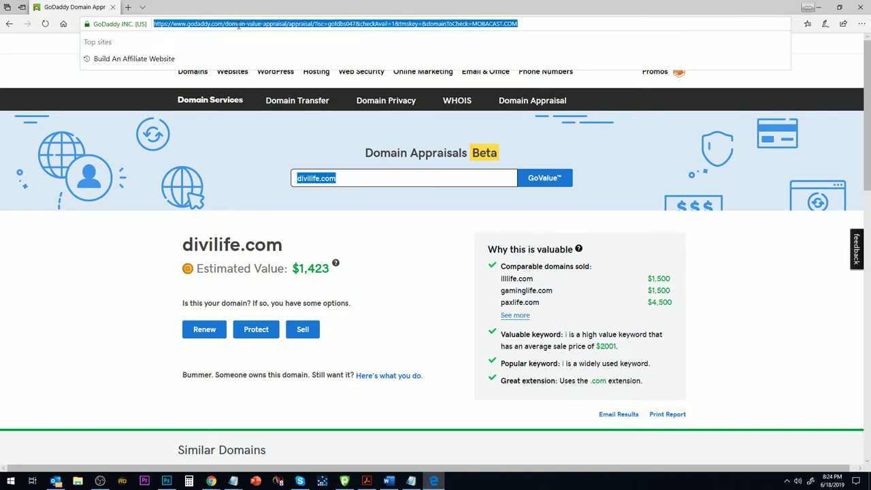
key(ctrl+v)
key(Return)
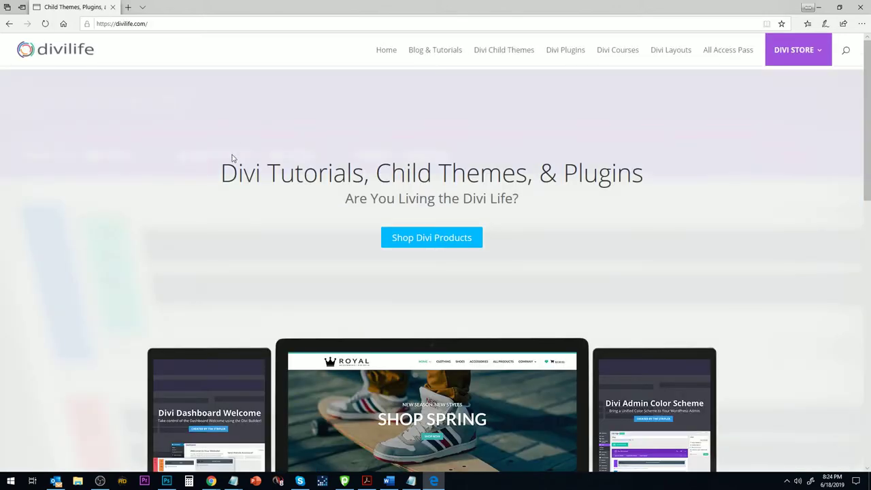
scroll(234, 195, down, 4)
scroll(225, 207, down, 4)
scroll(211, 221, down, 3)
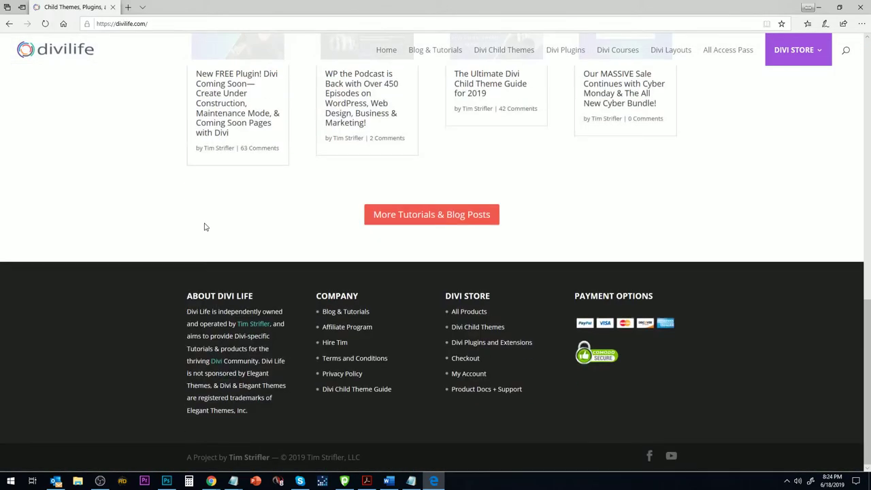
key(alt+Tab)
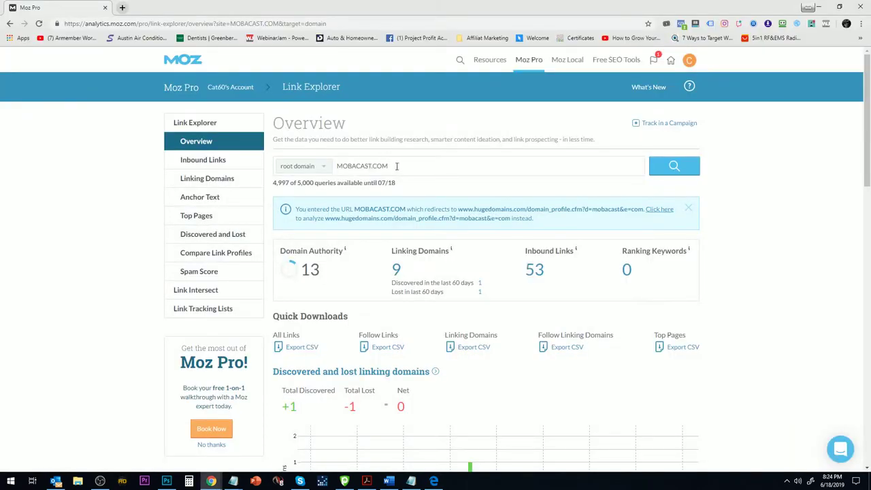
Replace MOBACAST.COM with divilife.com in Link Explorer and run the analysis.
click(397, 166)
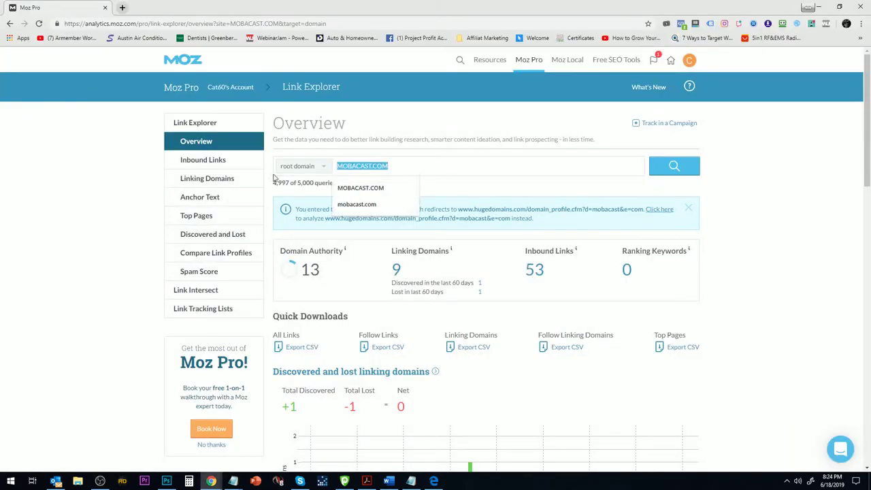
click(507, 172)
key(ctrl+v)
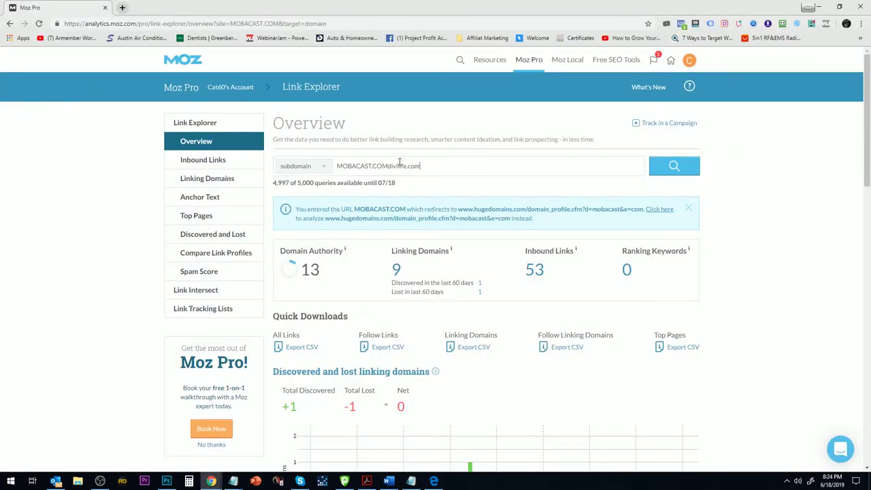
drag(391, 166, 304, 179)
key(BackSpace)
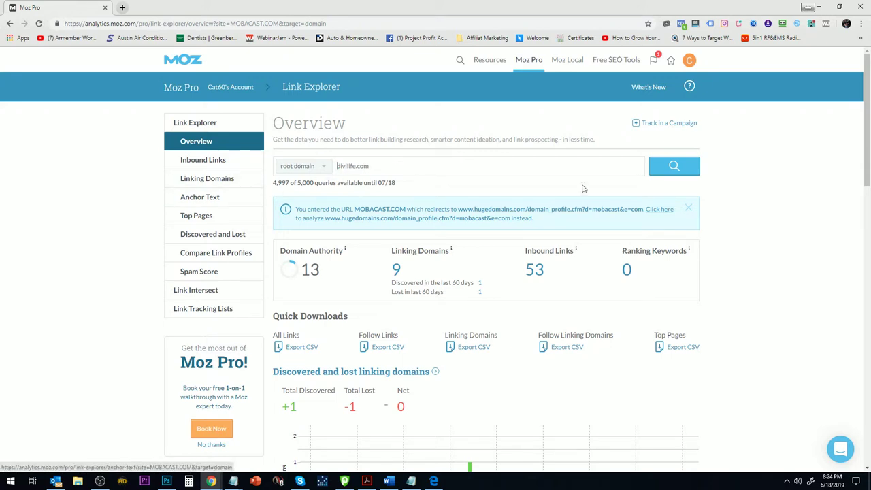
click(674, 168)
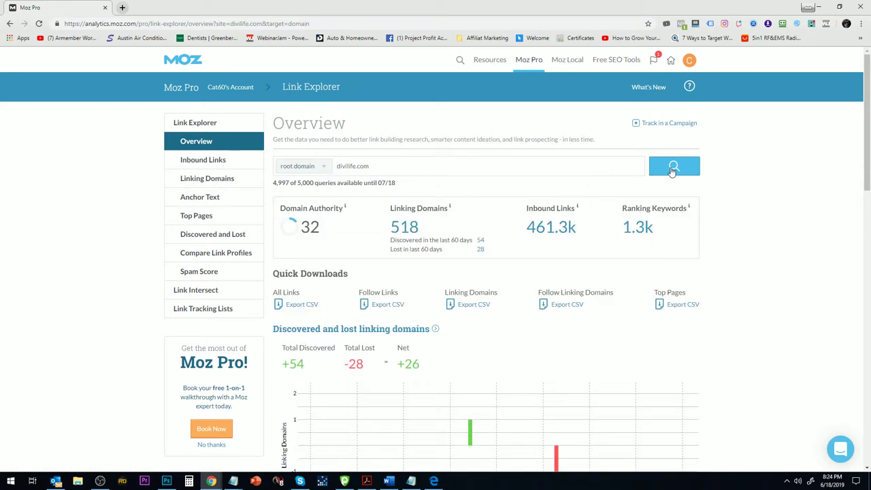
Highlight divilife.com's Domain Authority 32 and 518 linking domains.
drag(321, 227, 303, 228)
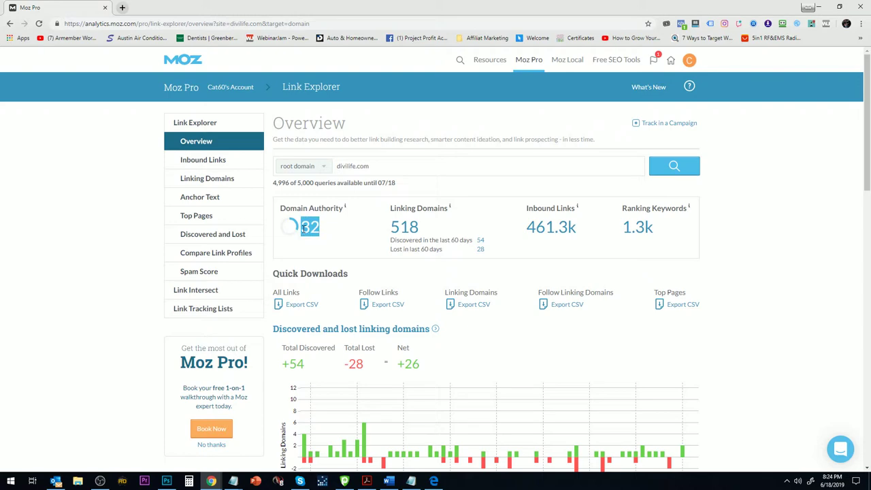
drag(447, 226, 360, 236)
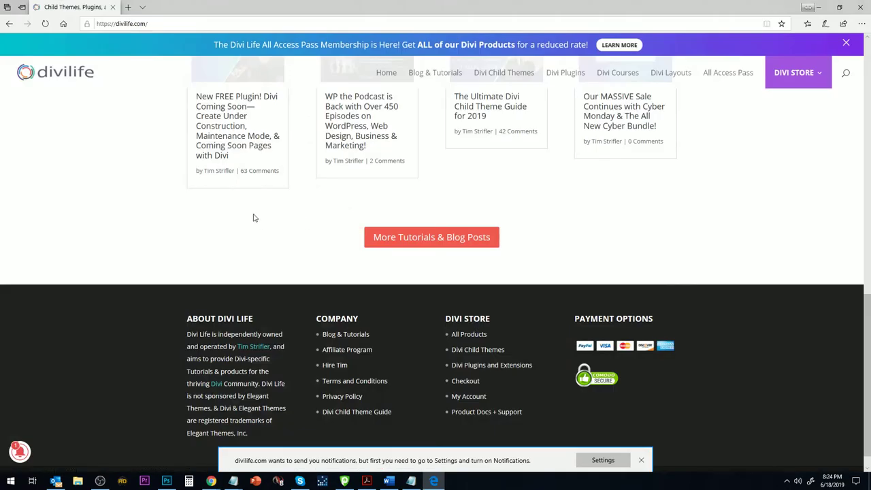
key(alt+Tab)
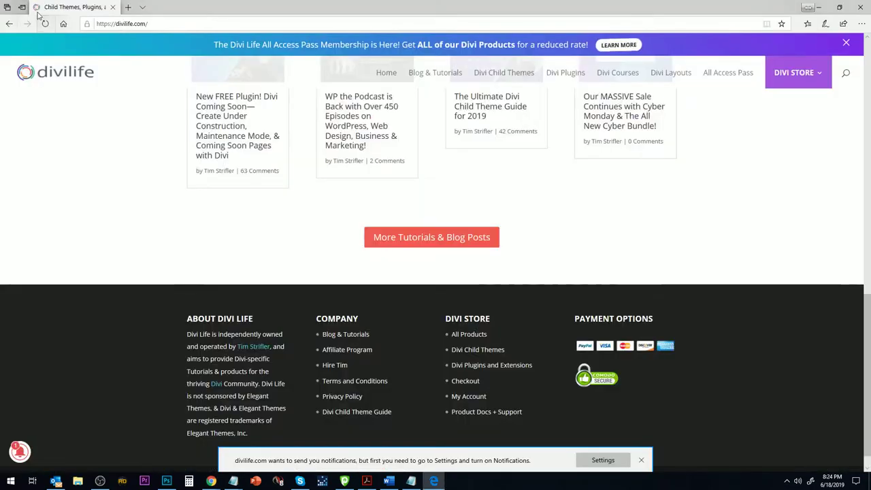
key(alt+Tab)
key(alt+Tab)
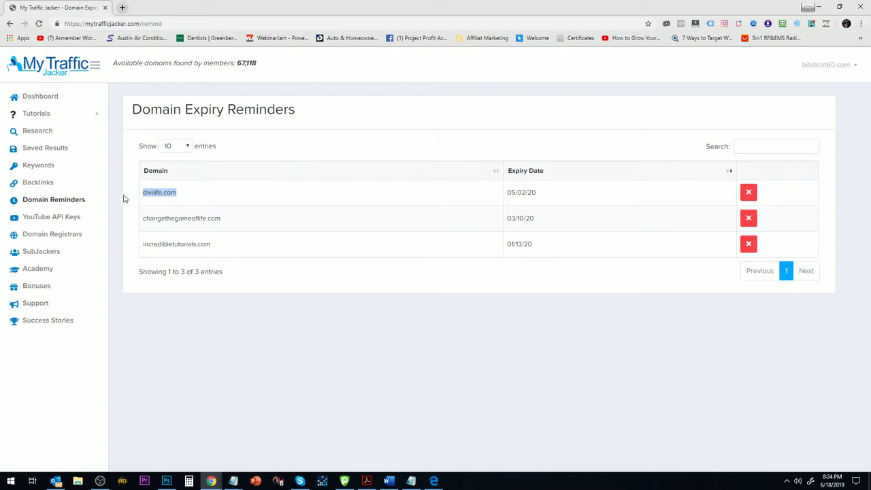
Check the YouTube API Keys and Domain Registrars lists, then browse the SubJackers $47 upgrade page.
click(47, 218)
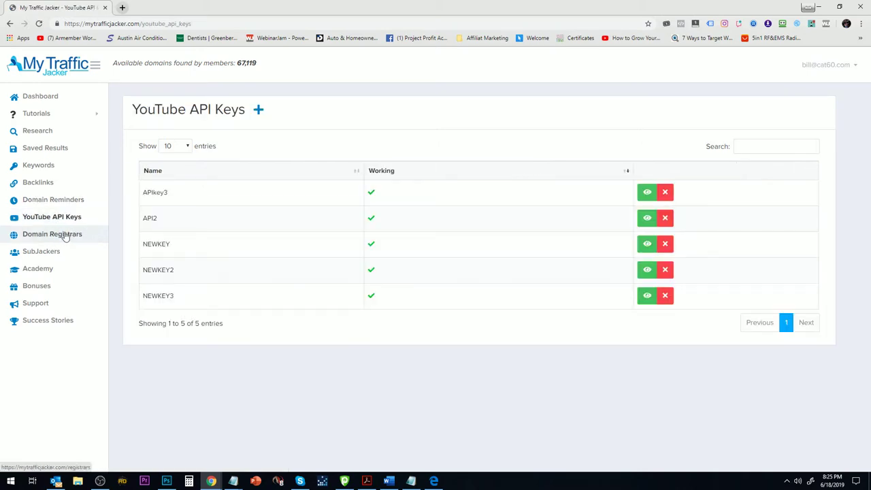
click(47, 236)
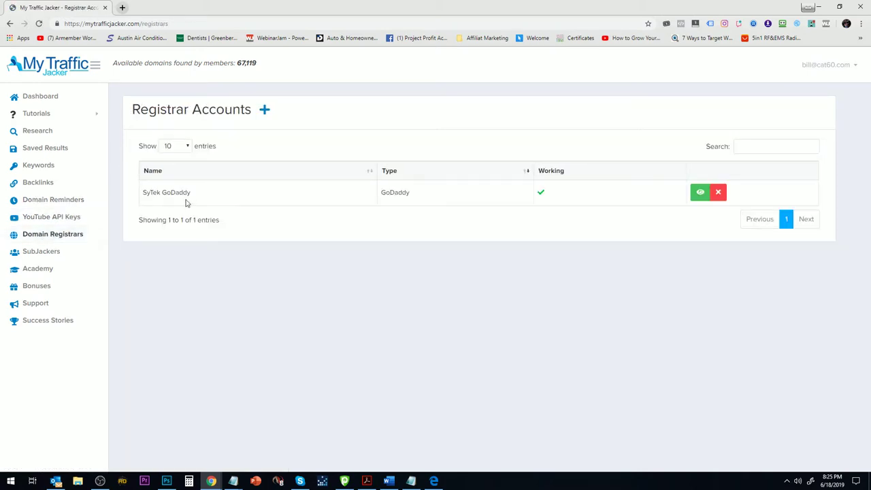
click(61, 253)
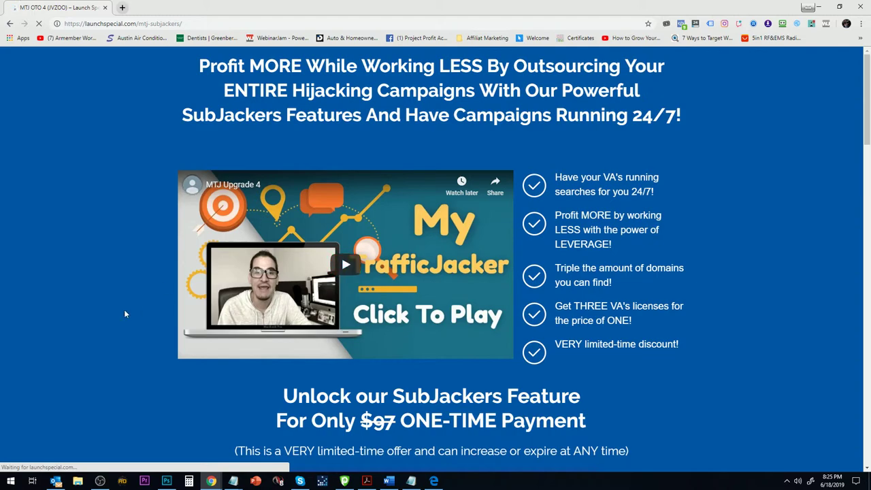
scroll(123, 307, down, 3)
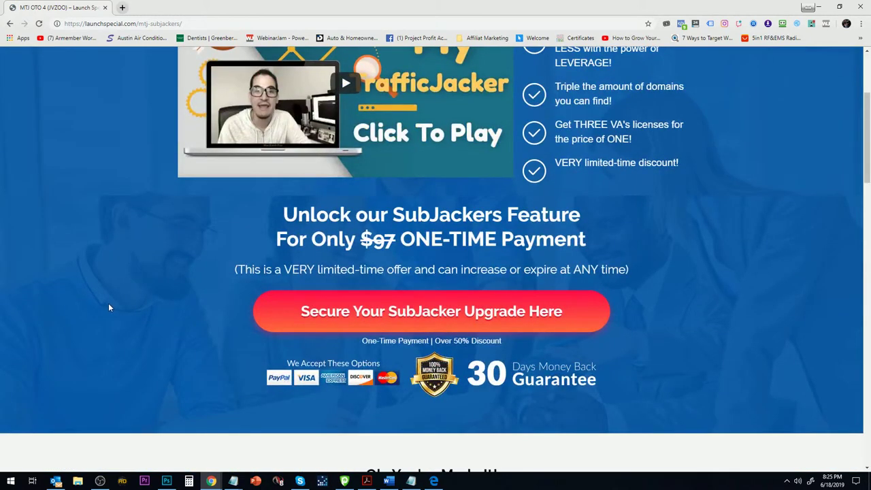
scroll(109, 308, down, 6)
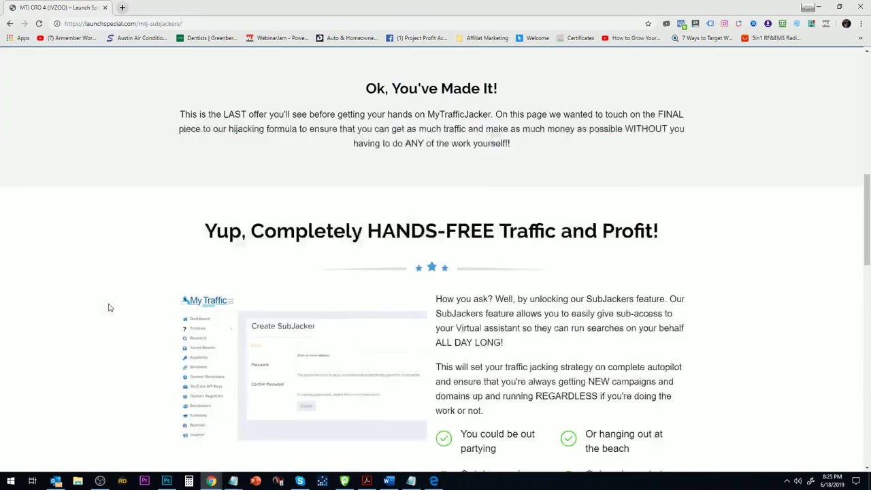
scroll(109, 308, down, 4)
scroll(108, 307, down, 5)
scroll(107, 303, down, 3)
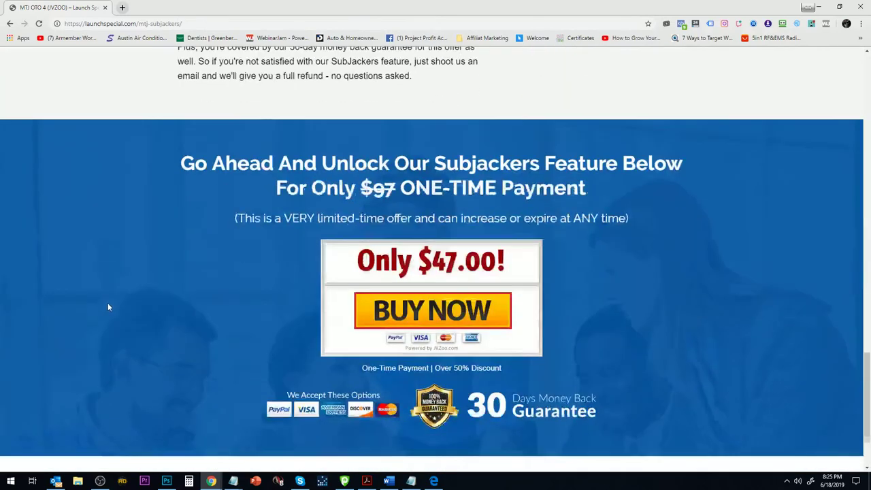
scroll(108, 302, down, 2)
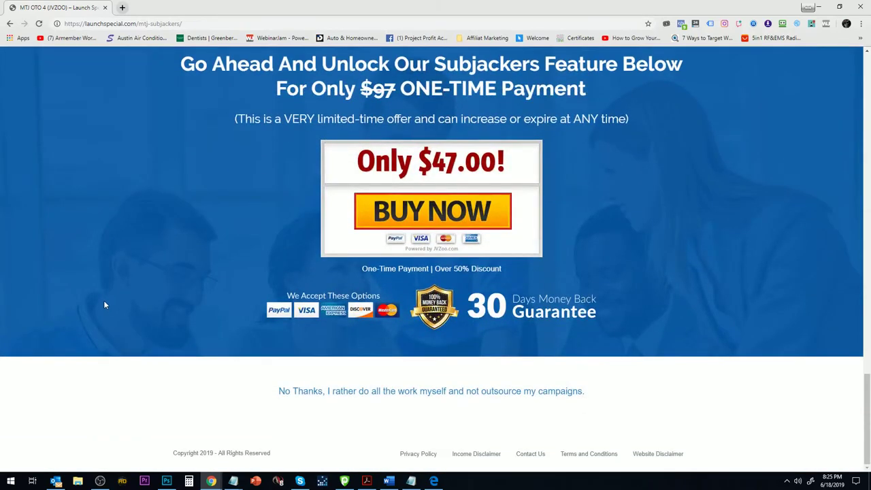
scroll(104, 304, up, 3)
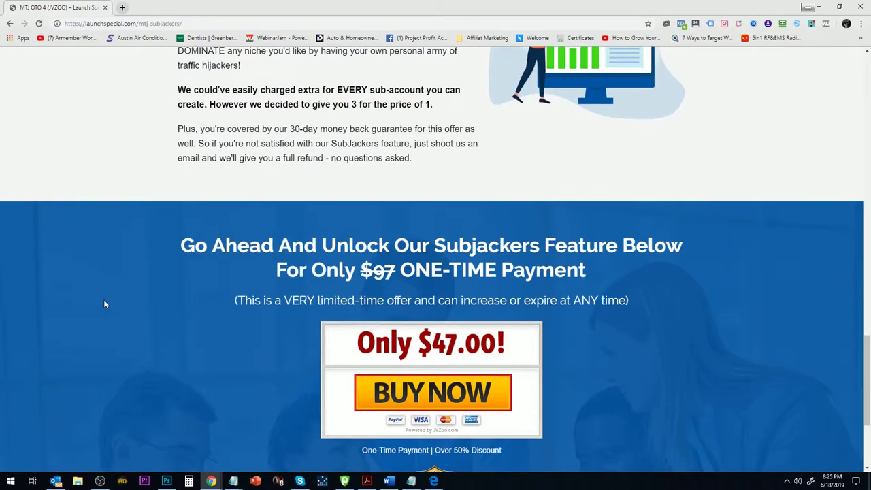
scroll(104, 304, up, 5)
scroll(104, 304, up, 5)
scroll(105, 304, up, 5)
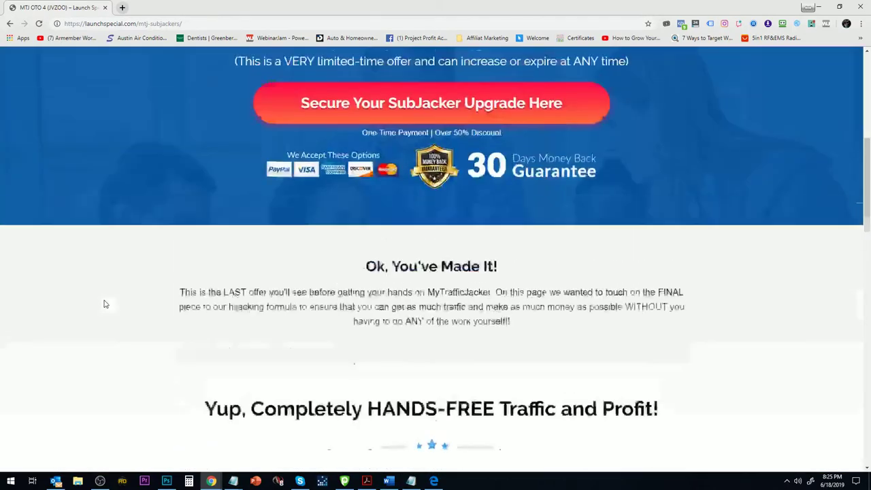
scroll(104, 304, up, 6)
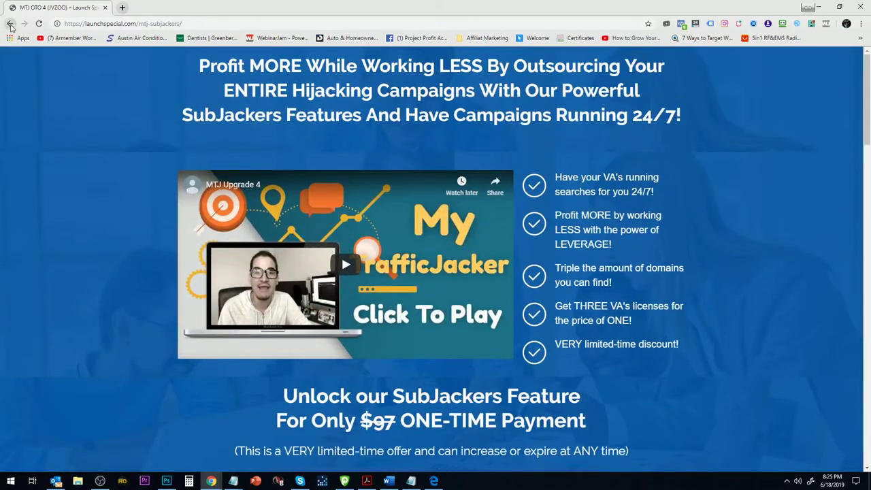
click(10, 24)
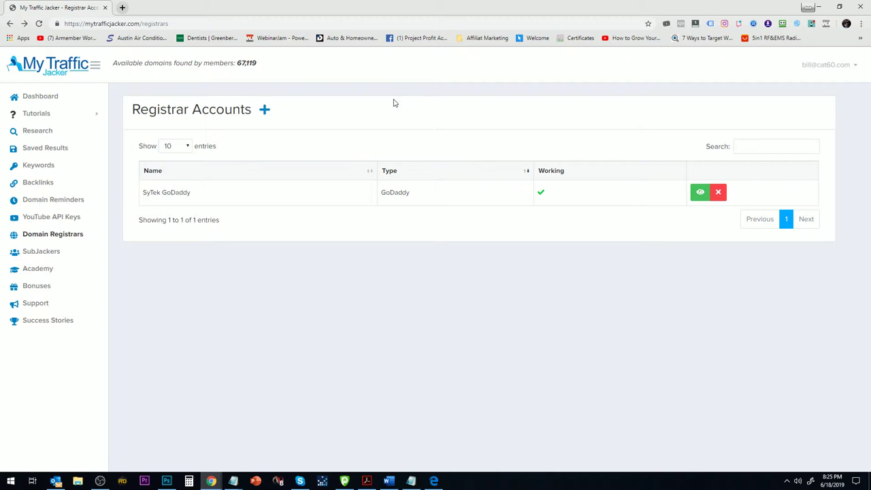
triple_click(170, 112)
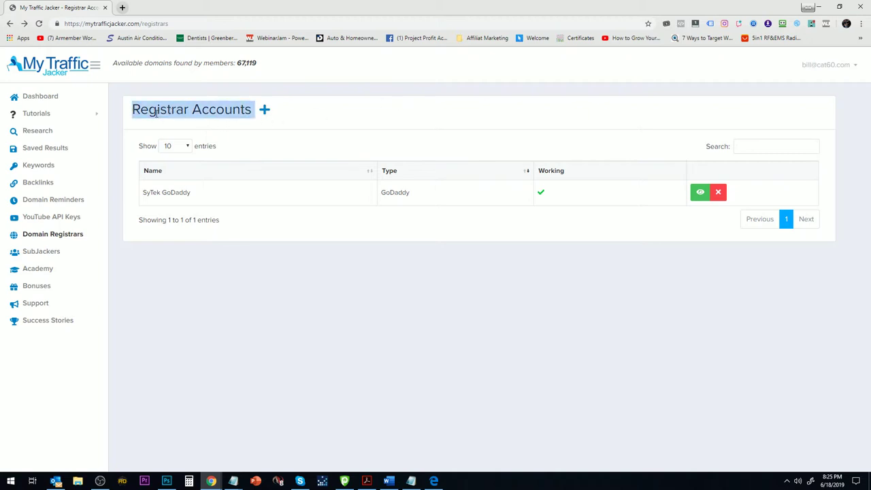
mouse_move(156, 116)
mouse_down()
mouse_move(286, 111)
mouse_move(203, 117)
mouse_up()
double_click(204, 112)
click(178, 111)
triple_click(178, 111)
Search keyword ideas for 'website development' and start a research for 'website development course'.
click(38, 164)
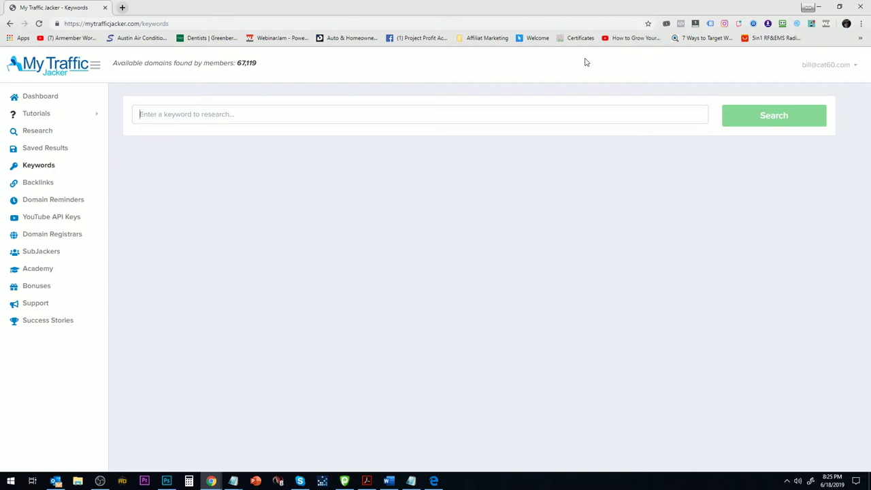
text(web)
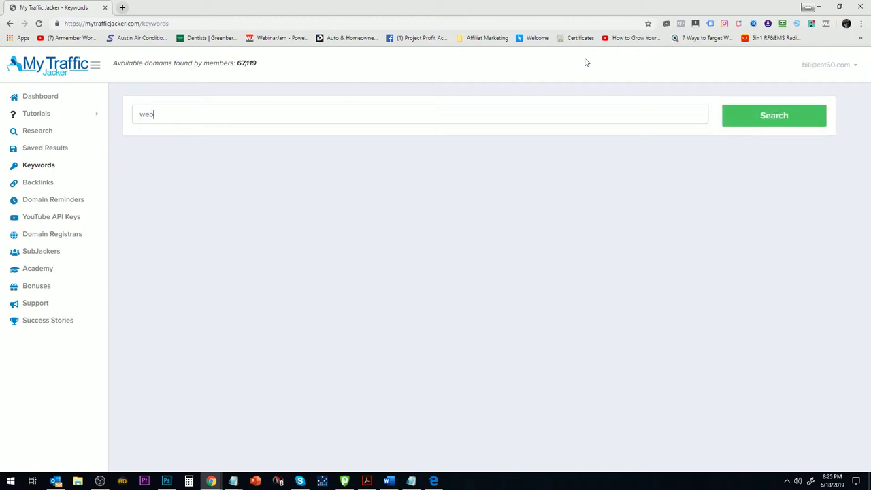
text(site develop)
text(ment)
click(780, 116)
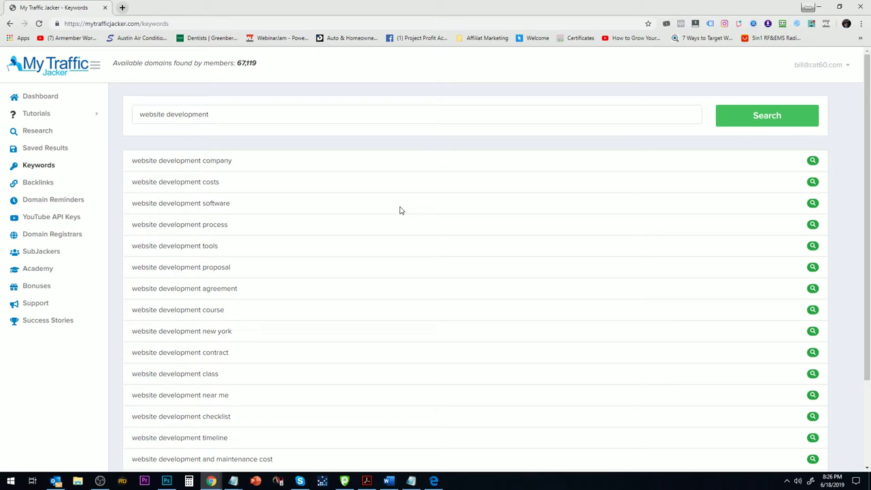
scroll(381, 225, down, 1)
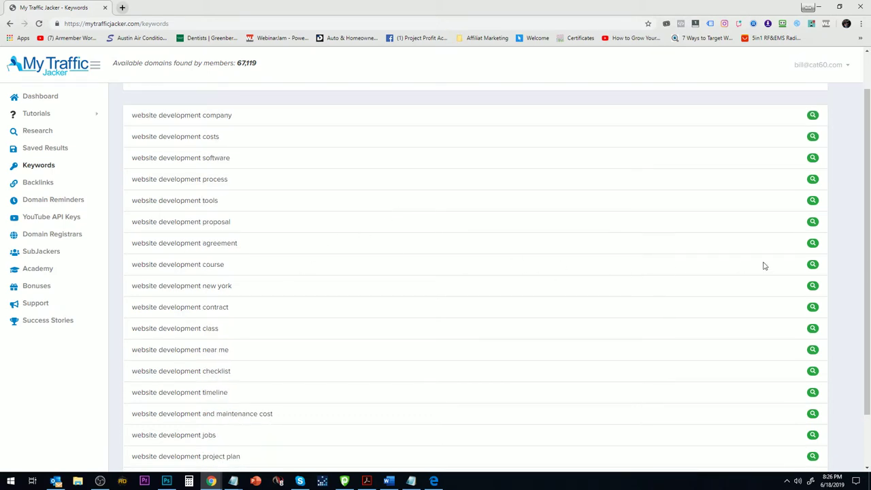
click(813, 265)
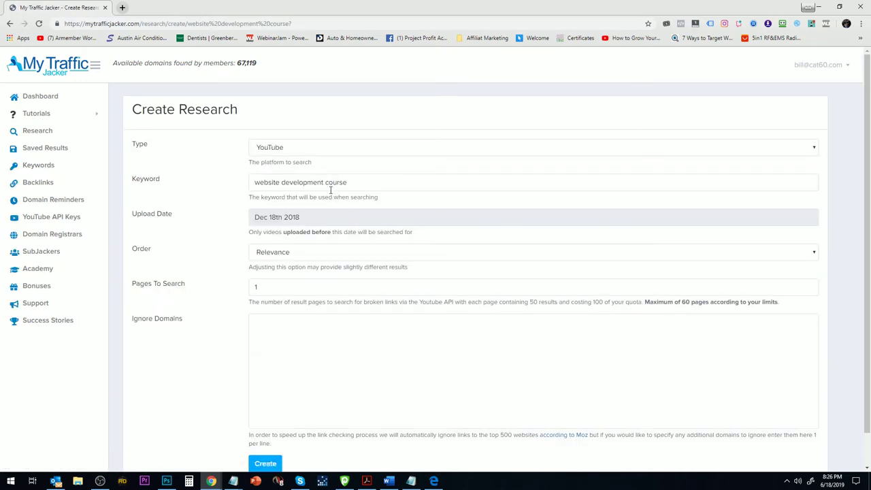
Run the 'website development course' YouTube research across 10 pages, yielding 179 links and 2 target links.
mouse_move(530, 286)
click(277, 287)
text(0)
click(272, 463)
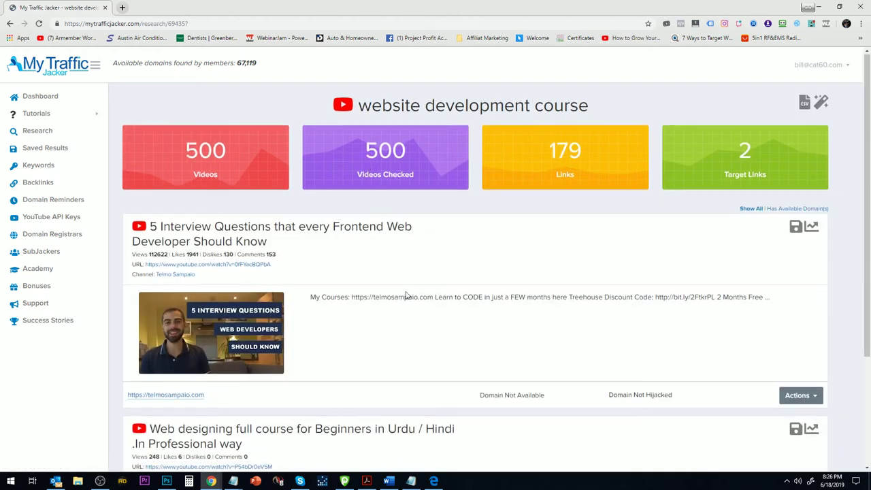
Select and copy the available domain mobinalhassan.com from the second video result.
scroll(408, 297, down, 2)
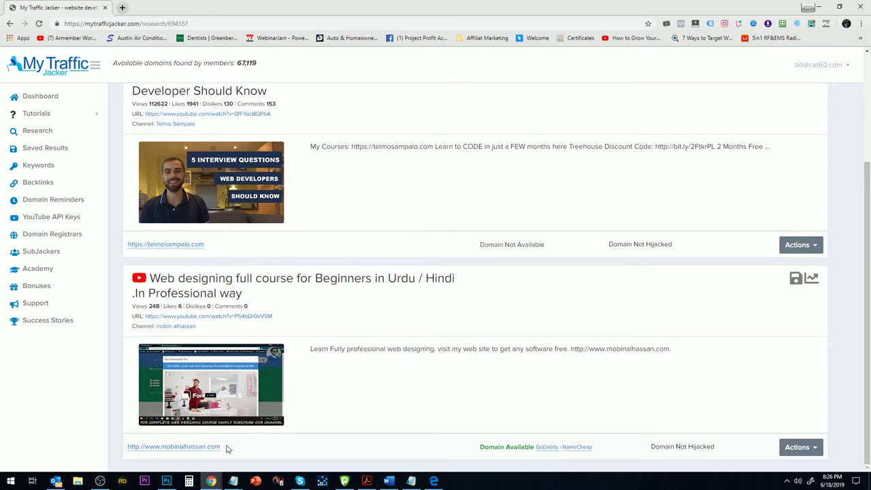
drag(227, 447, 164, 447)
key(ctrl+c)
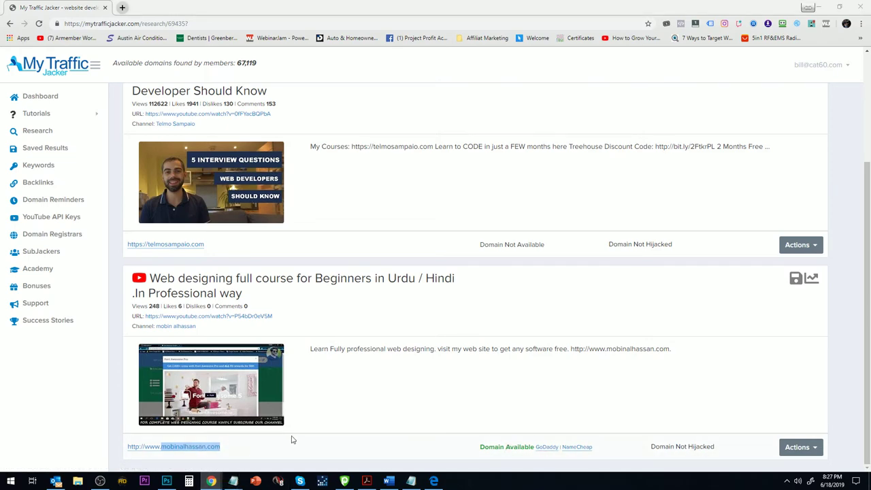
Check mobinalhassan.com in Moz Link Explorer: Domain Authority 2, 2 linking domains, 5 inbound links.
key(alt+Tab)
click(467, 253)
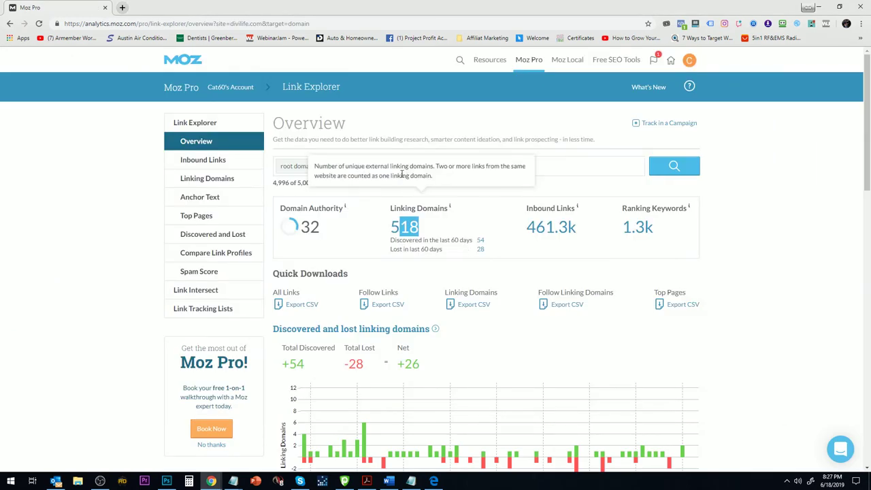
triple_click(505, 165)
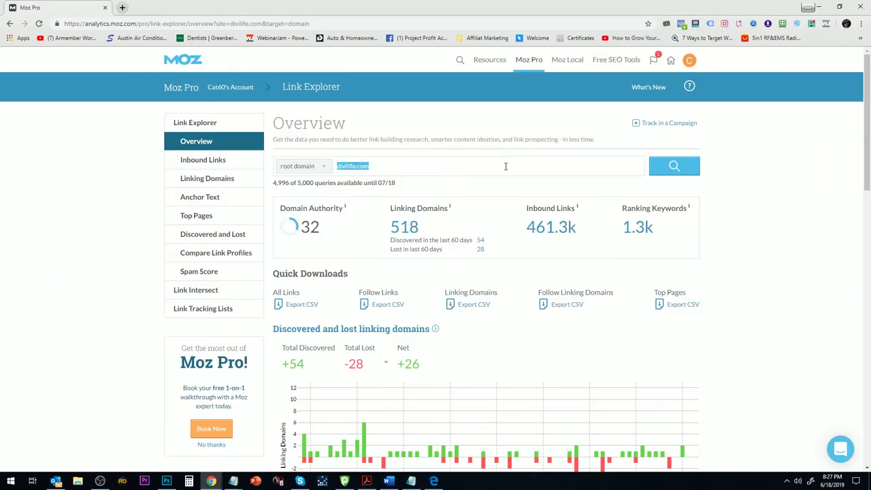
key(ctrl+v)
click(669, 174)
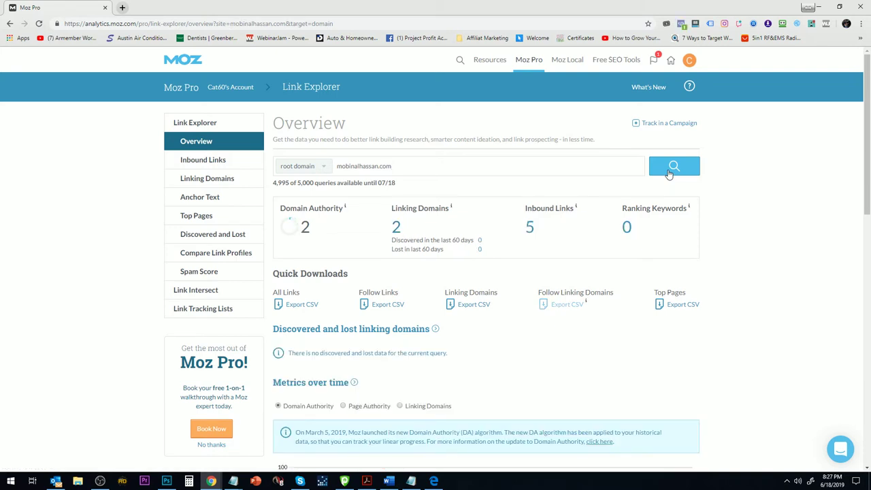
key(alt+Tab)
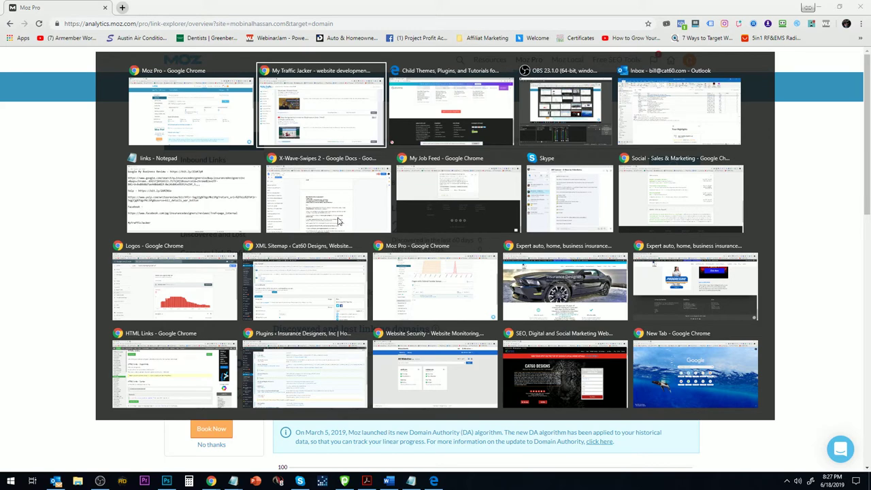
Get a GoDaddy appraisal for mobinalhassan.com, valued at $192.
key(alt+Tab)
key(Tab)
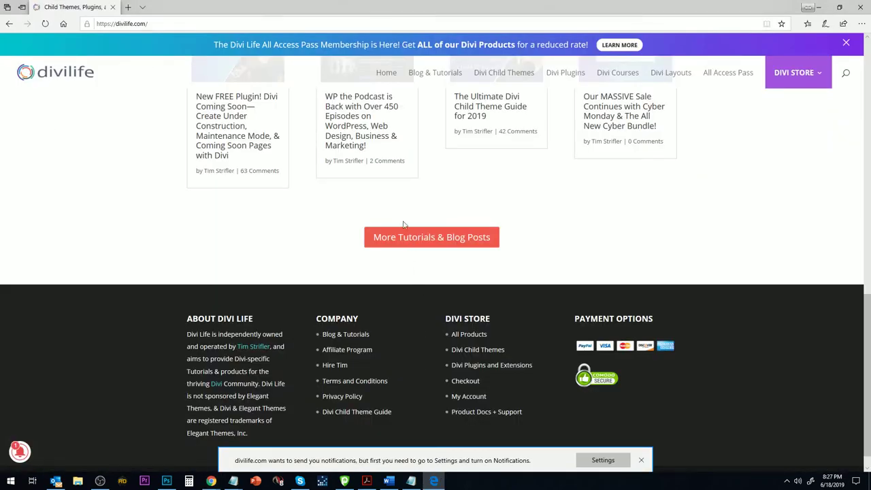
scroll(403, 225, up, 5)
scroll(363, 247, up, 10)
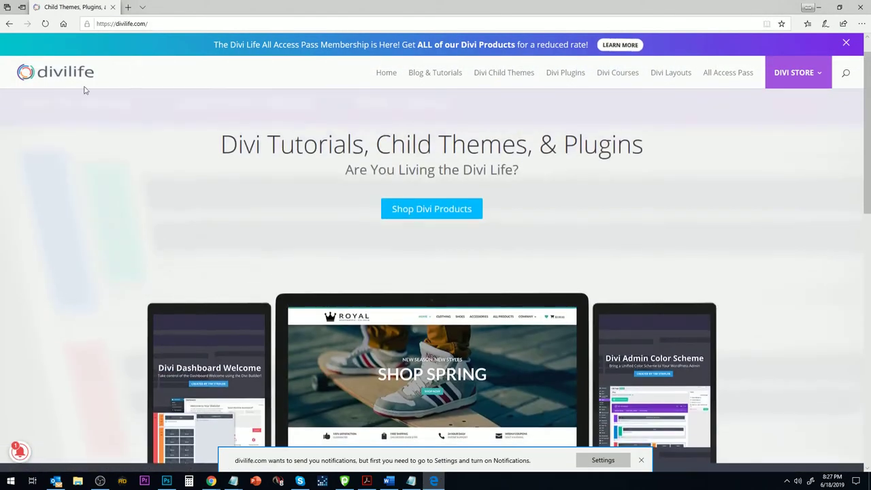
click(8, 25)
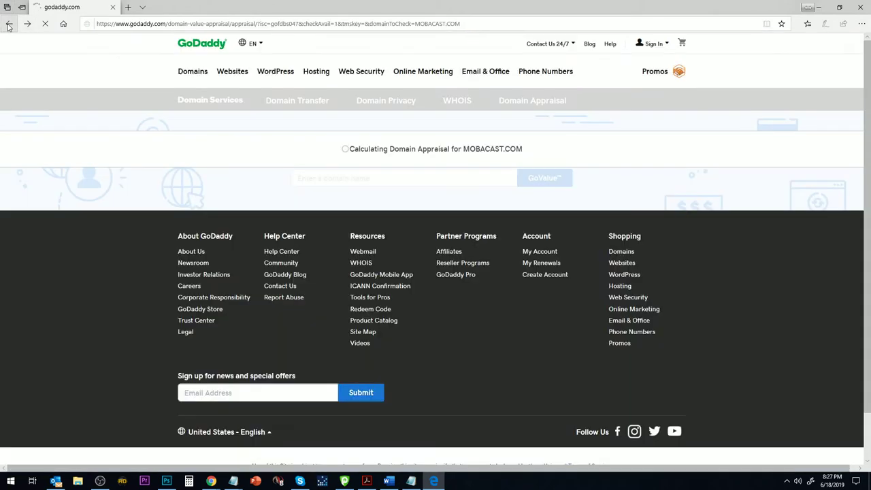
click(9, 24)
click(308, 221)
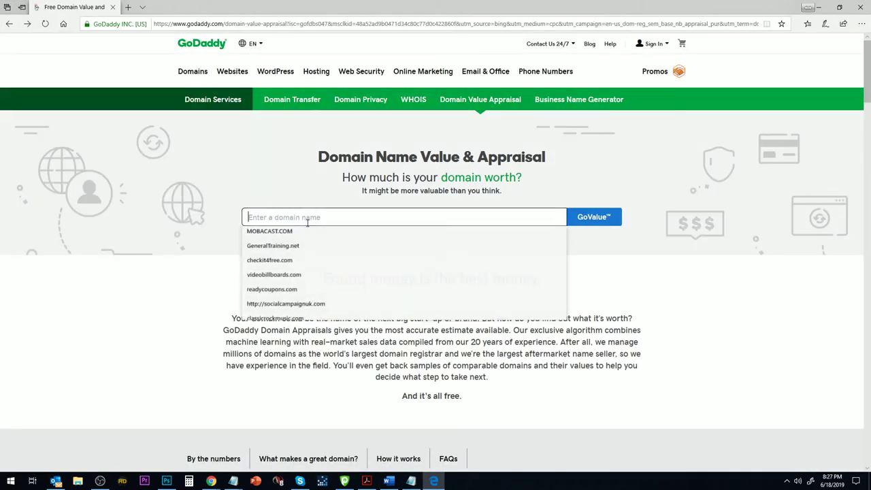
text(mobinalhassan.com)
click(598, 216)
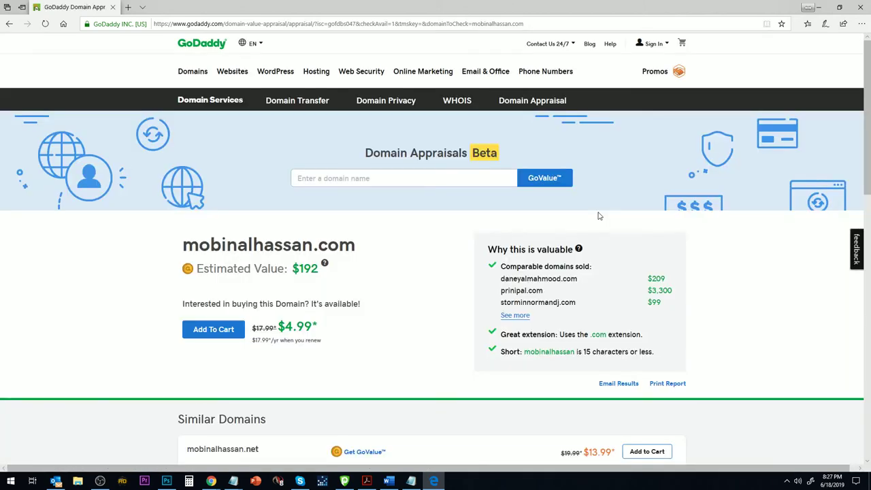
key(alt+Tab)
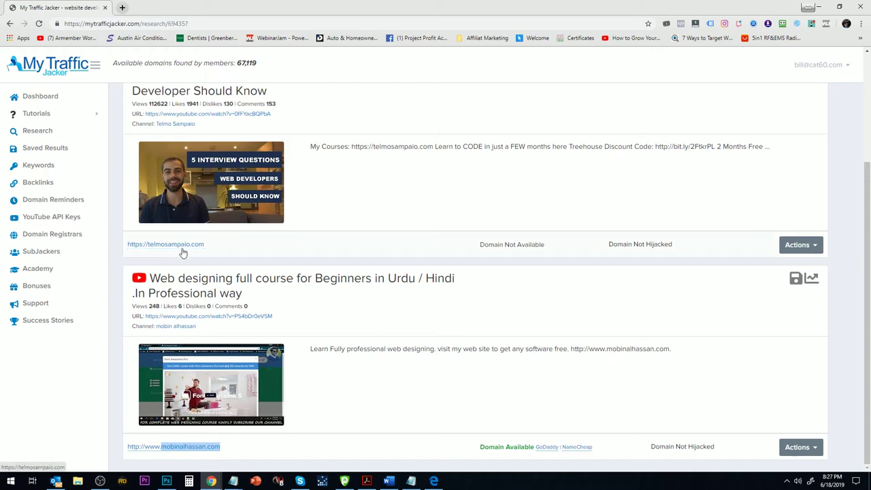
Check telmosampaio.com's Whois (NameCheap, expires 2019-11-12) and copy the domain name.
click(155, 102)
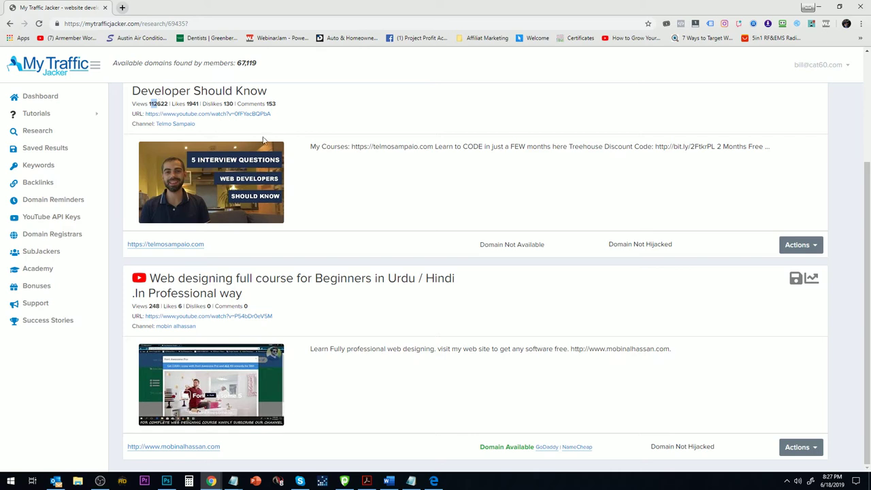
click(797, 245)
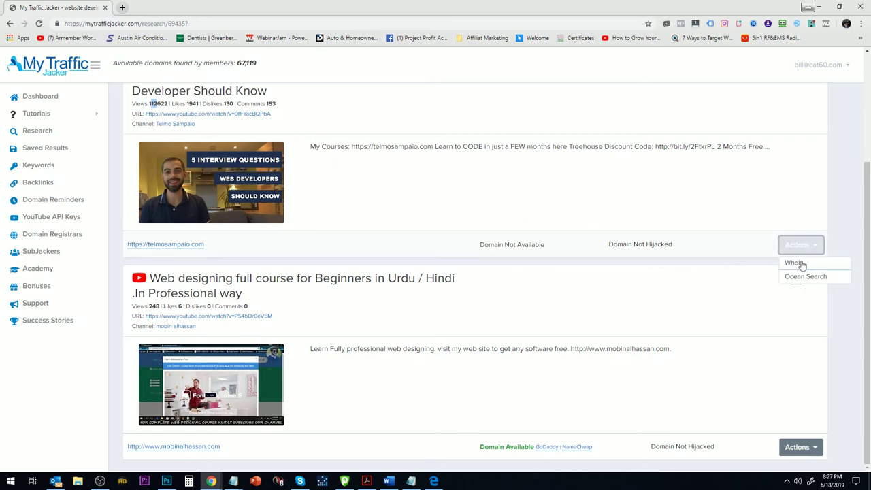
click(797, 264)
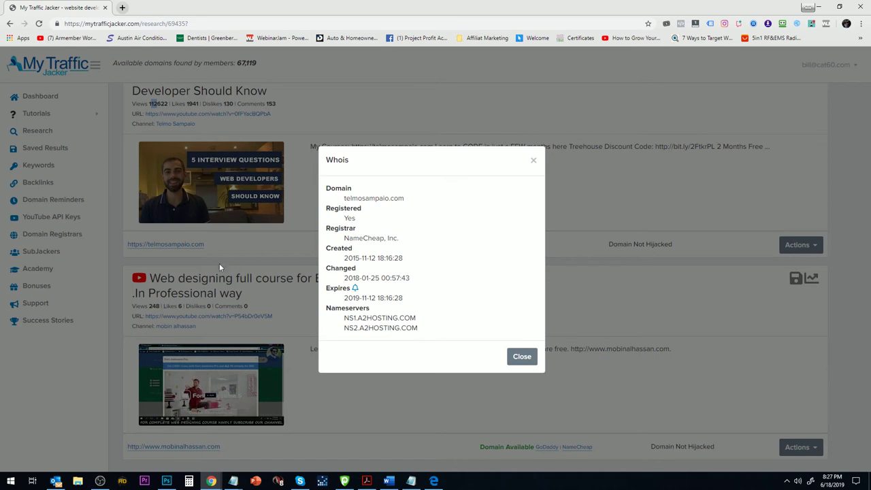
click(534, 160)
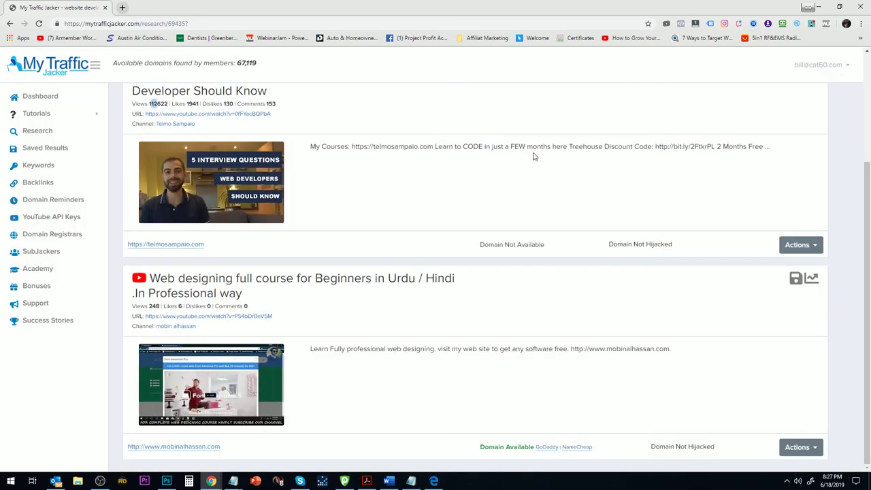
drag(205, 246, 149, 255)
key(ctrl+c)
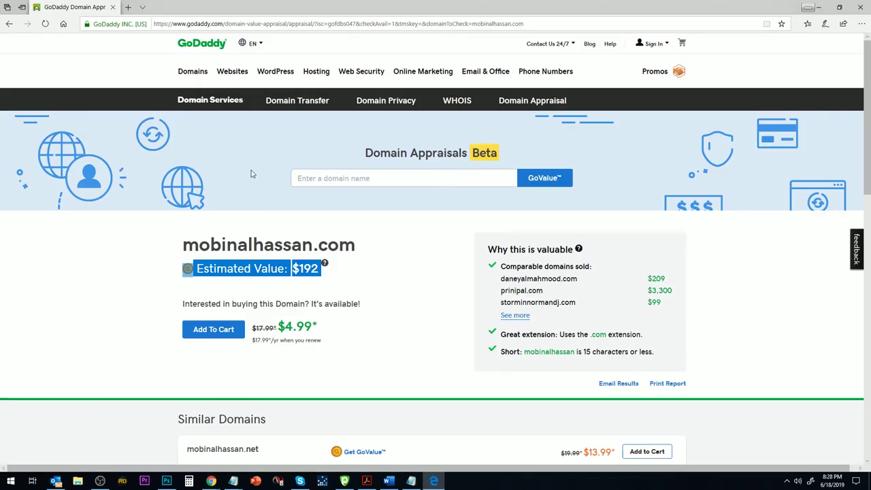
Look up telmosampaio.com in Moz: Domain Authority 2, 8 linking domains, 27 inbound links.
key(alt+Tab)
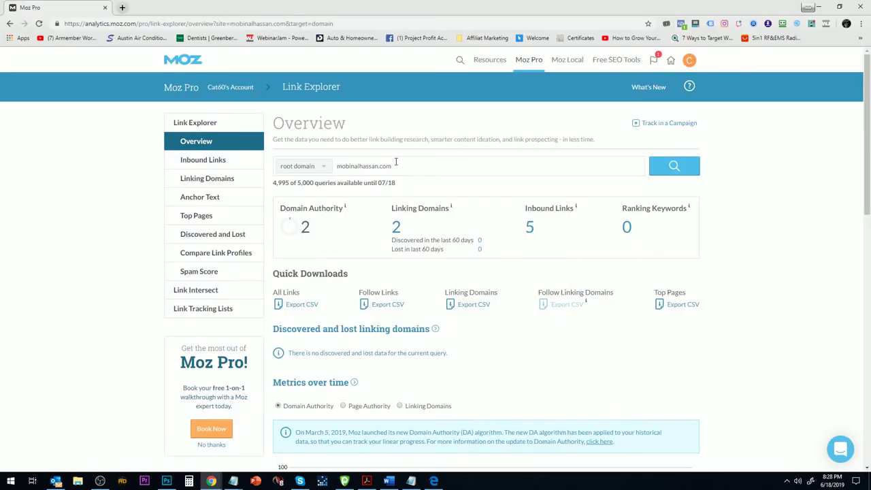
triple_click(396, 161)
key(ctrl+v)
click(675, 173)
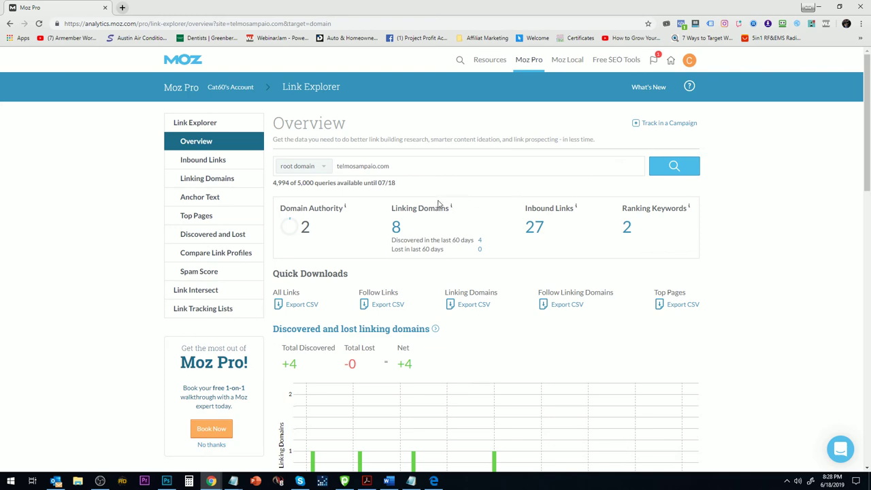
Get a GoDaddy appraisal for telmosampaio.com, valued at $110 and already owned.
key(alt+Tab)
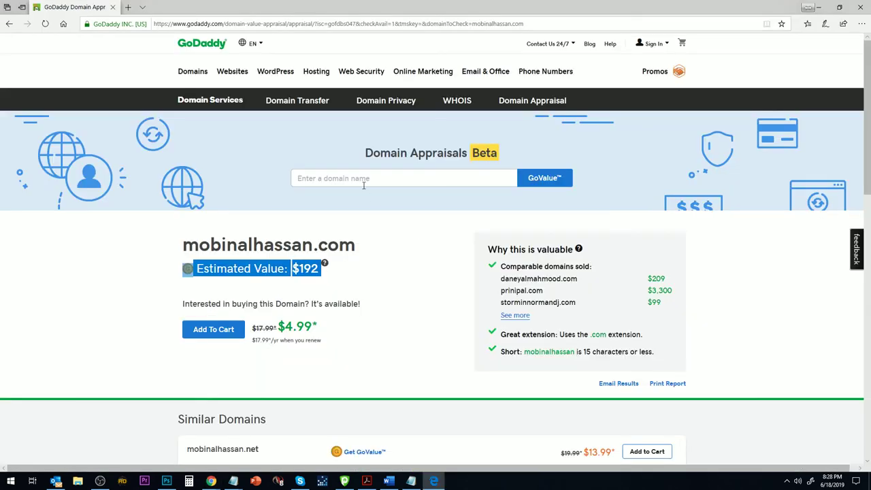
click(361, 178)
key(ctrl+v)
click(553, 179)
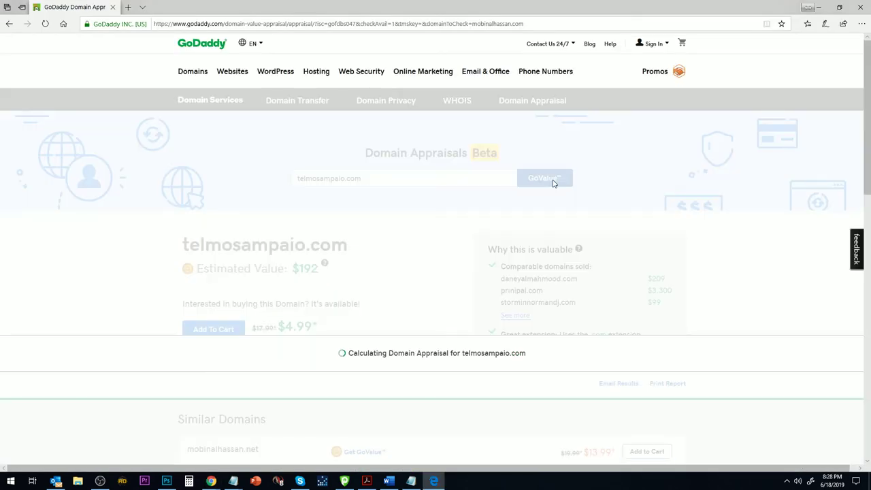
key(alt+Tab)
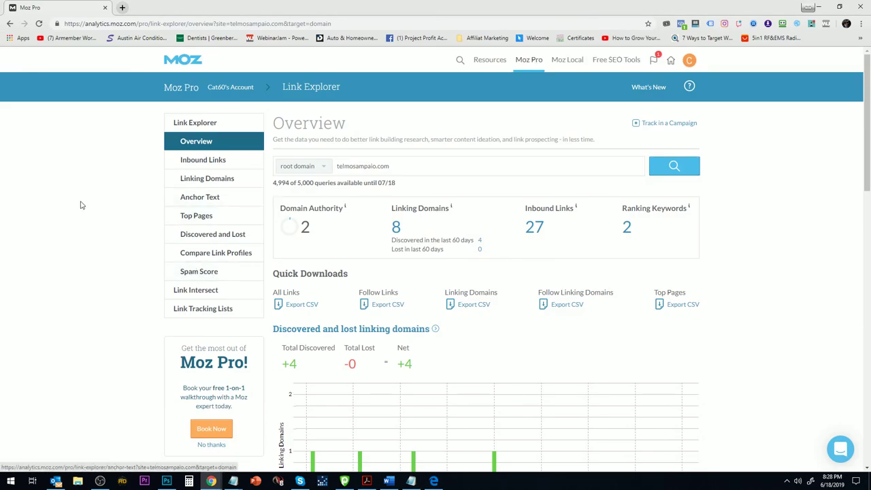
key(alt+Tab)
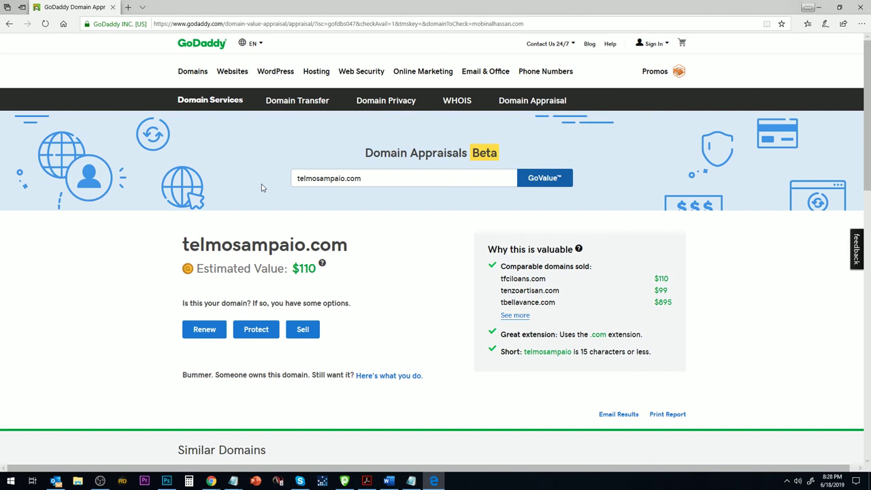
triple_click(338, 178)
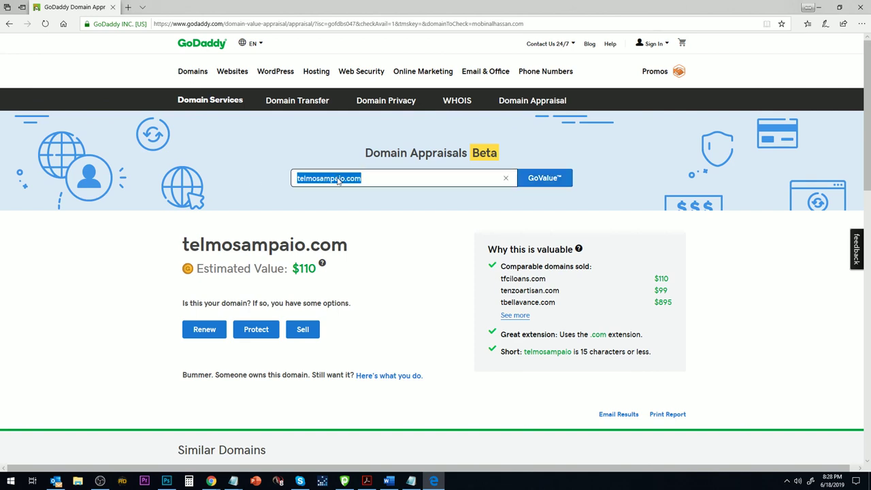